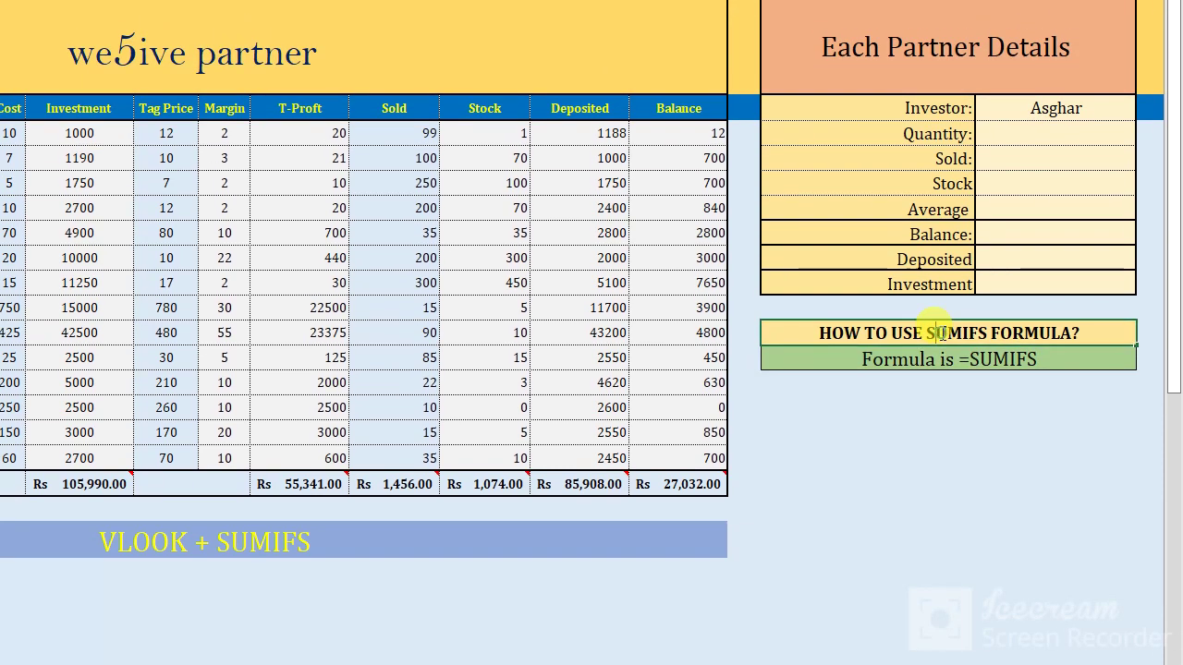
Step: Inspect the 'Formula is =SUMIFS' note cell, leaving it unchanged
left_click(980, 360)
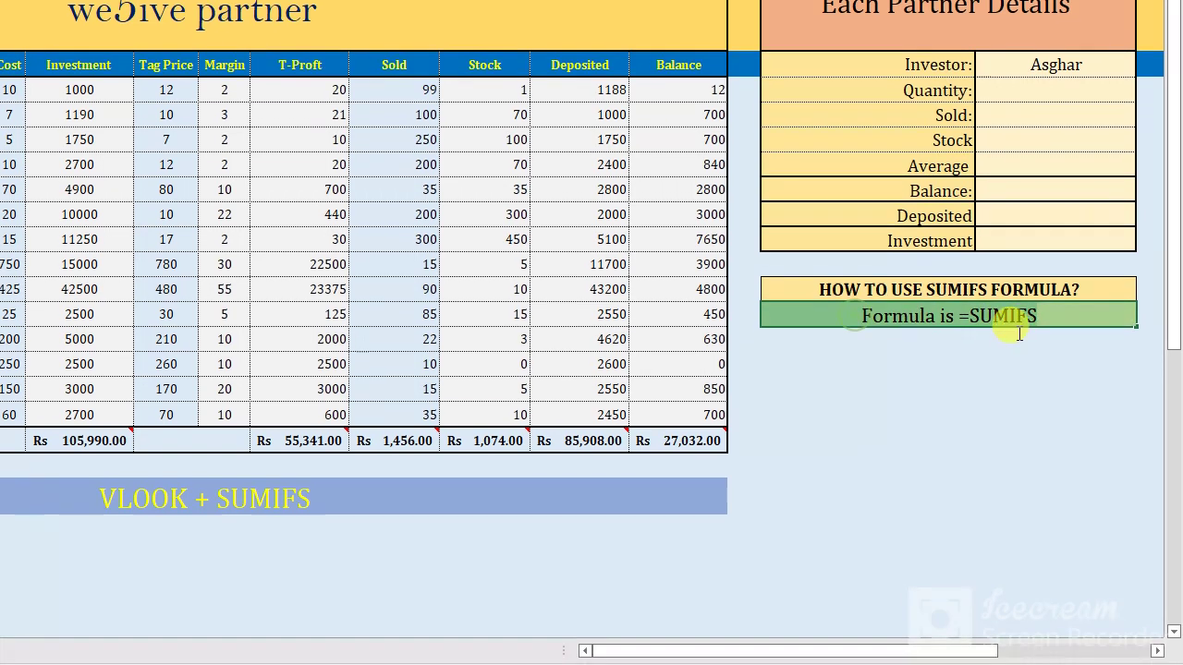
left_click(1039, 335)
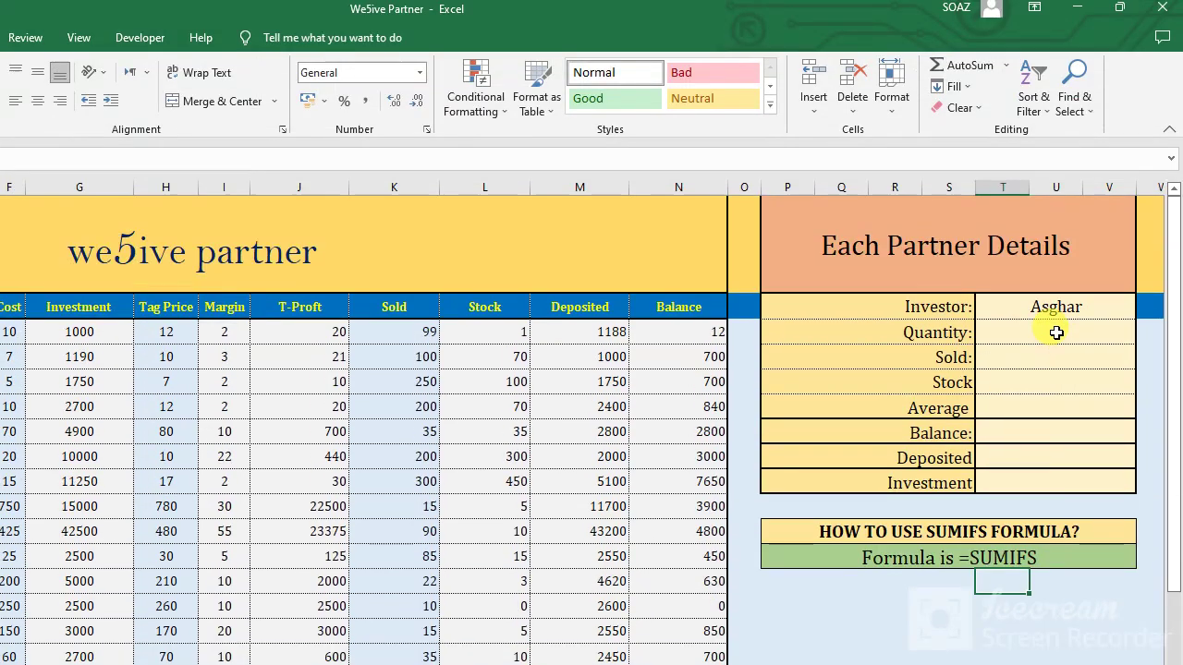
key("Return")
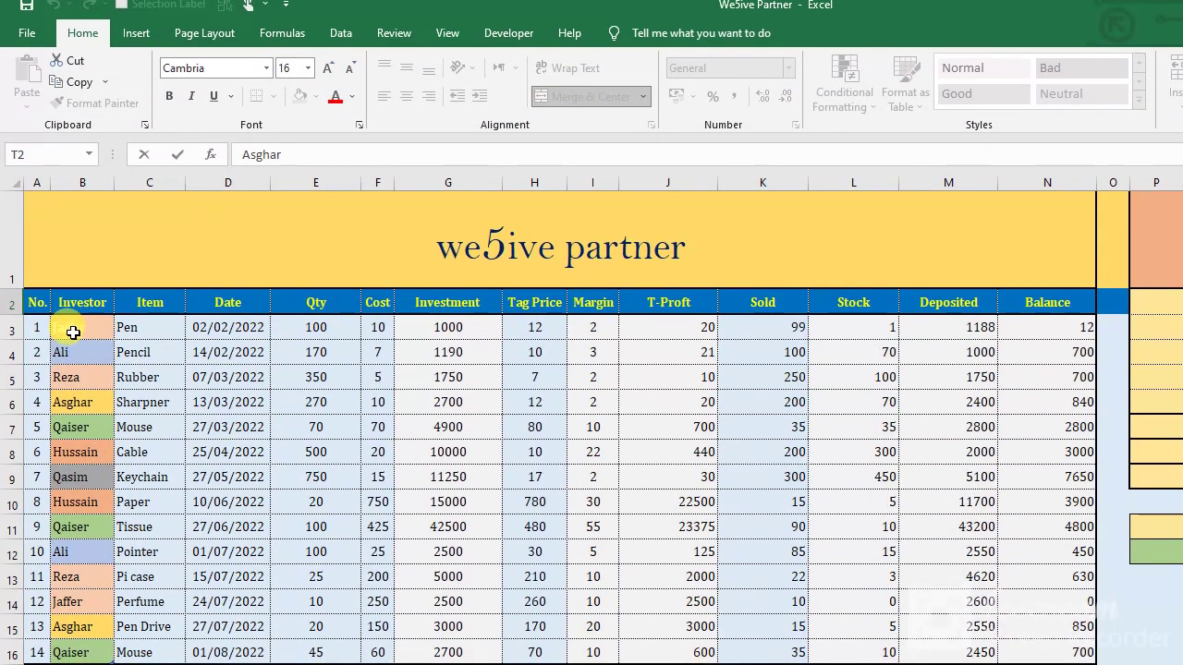
Step: Look through the names in the Investor column, selecting the whole column
left_click_drag(69, 297, 76, 333)
left_click(76, 326)
left_click(78, 349)
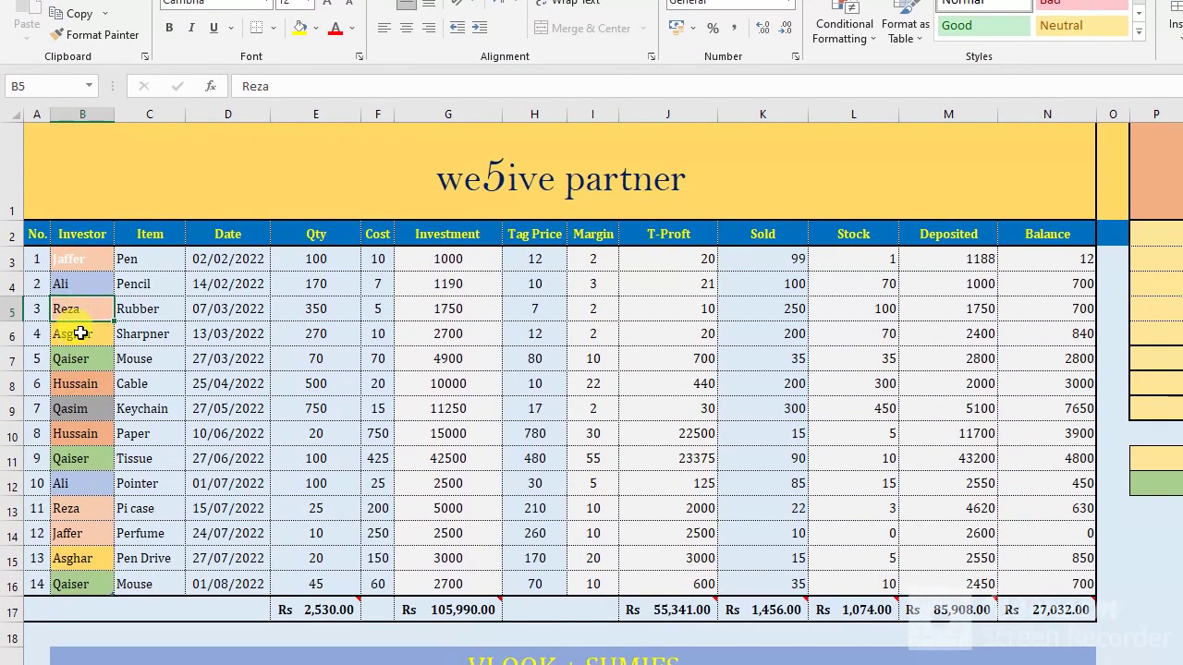
left_click(79, 373)
left_click(81, 335)
left_click(81, 359)
left_click(81, 385)
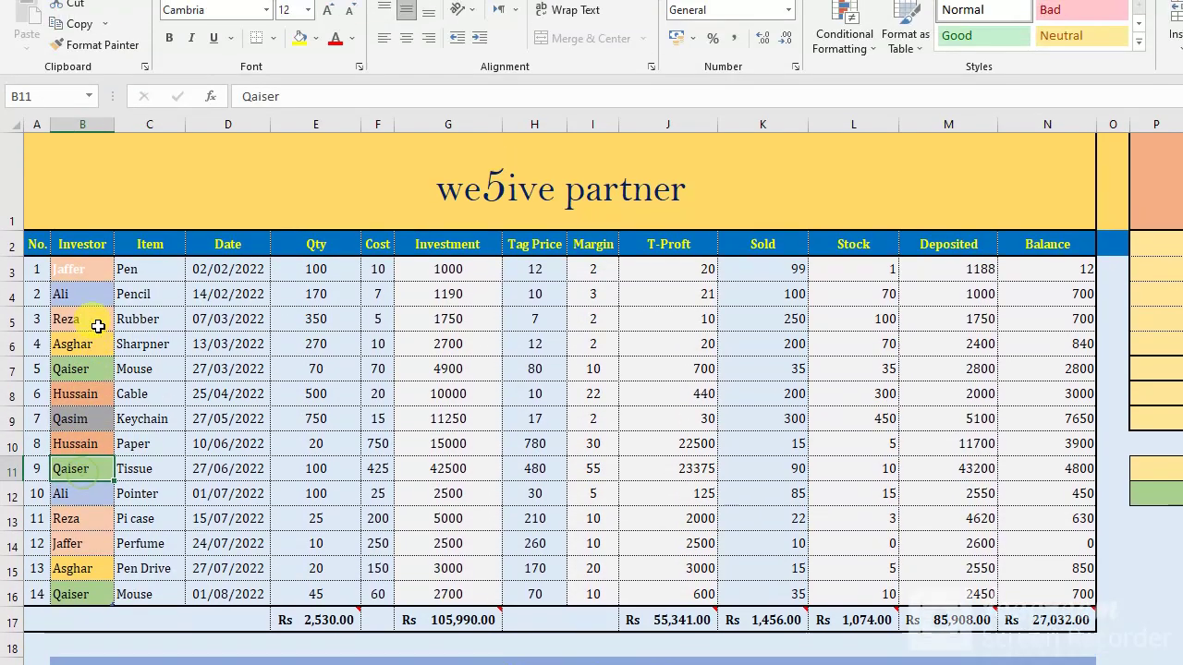
left_click_drag(81, 157, 92, 381)
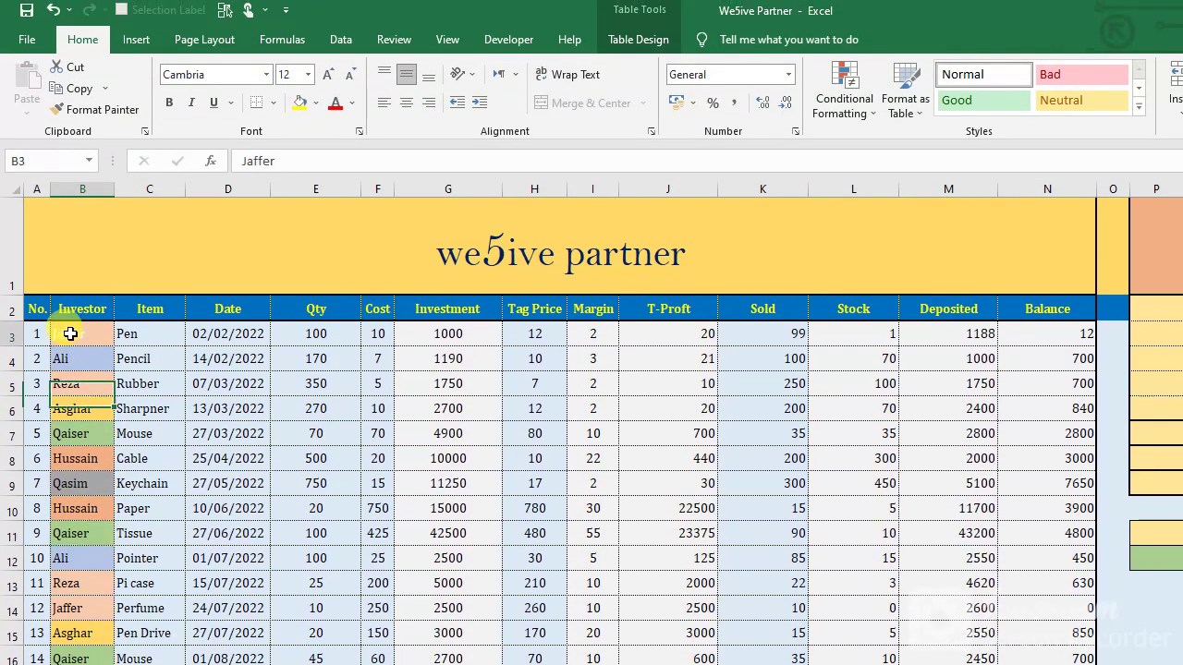
left_click_drag(96, 340, 92, 369)
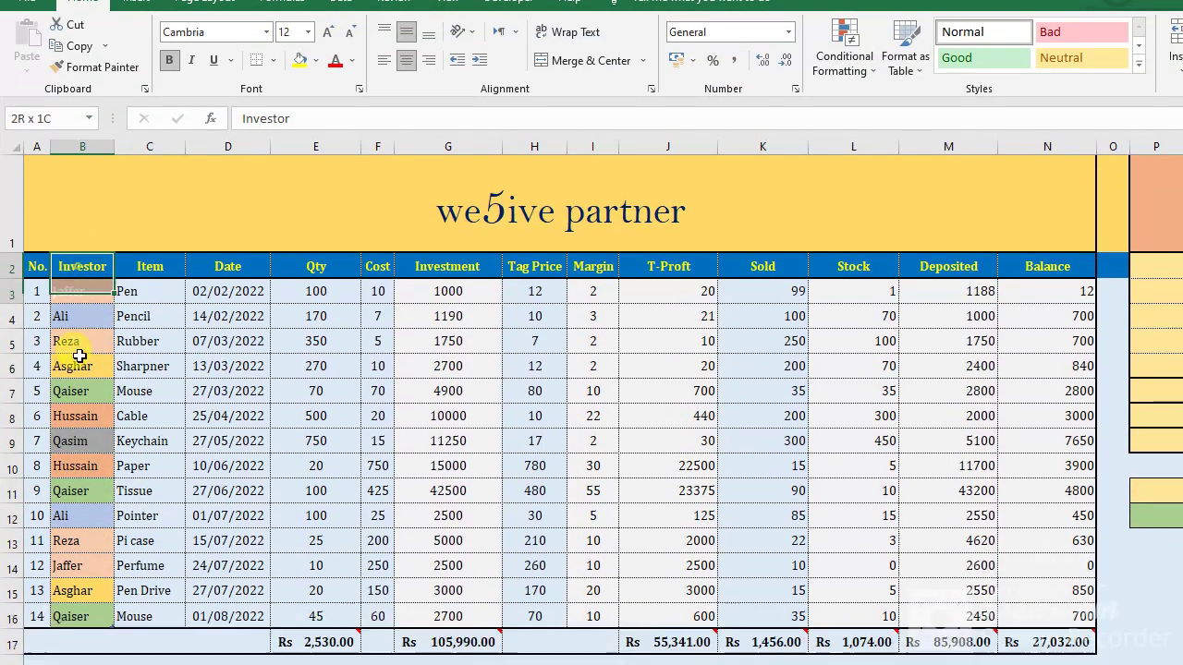
left_click_drag(72, 313, 81, 662)
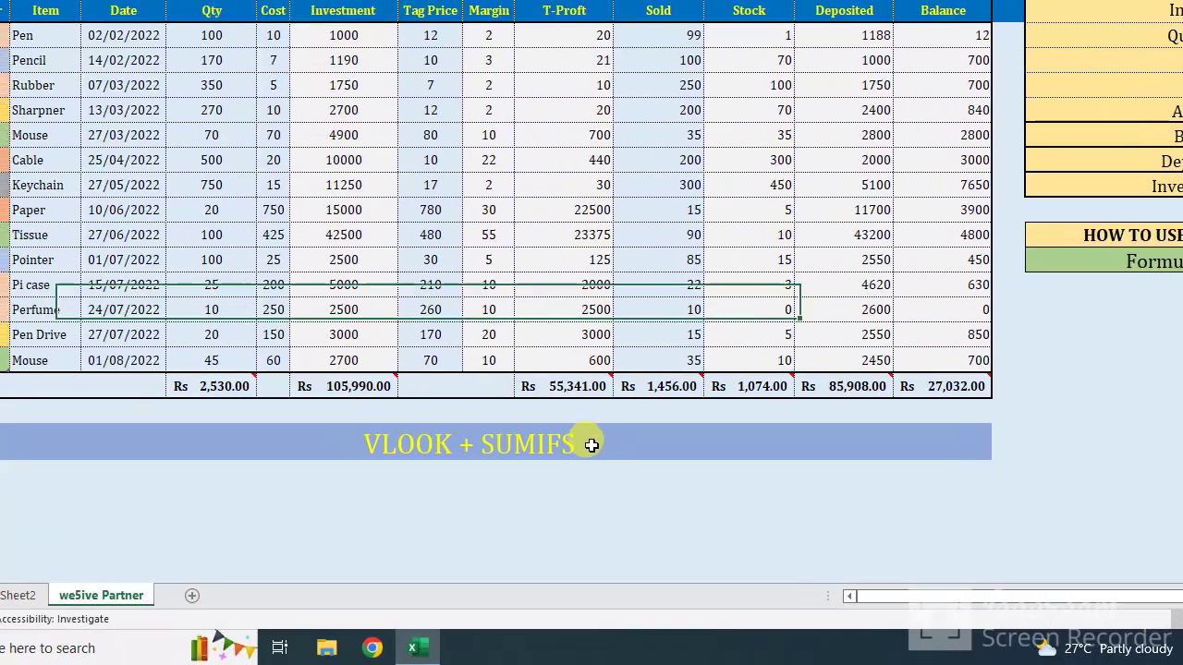
Step: Replace Asghar with Jaffer as the investor in cell T2
left_click(667, 438)
double_click(592, 435)
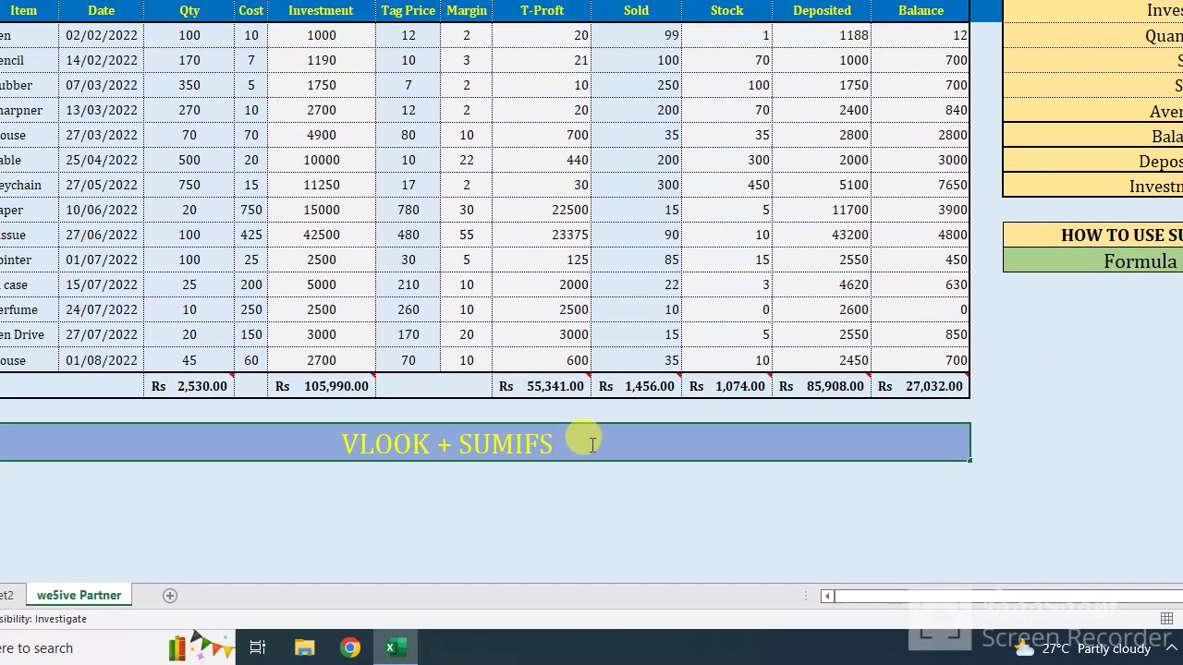
left_click_drag(592, 434, 462, 428)
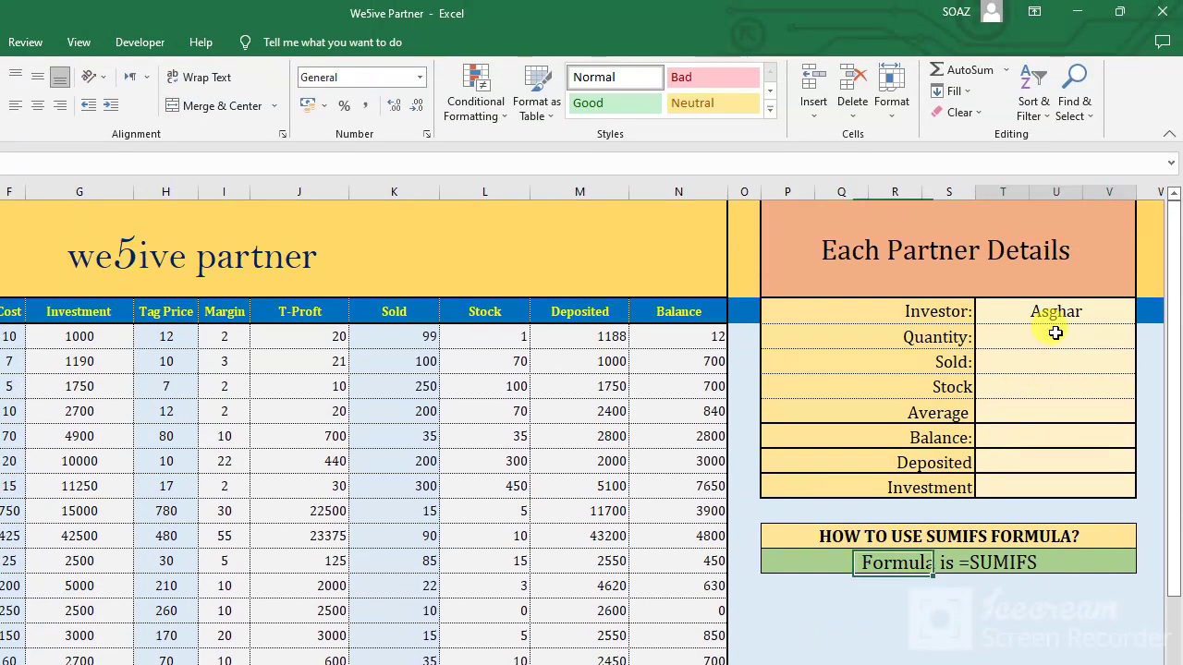
double_click(1066, 313)
type("Jaffer")
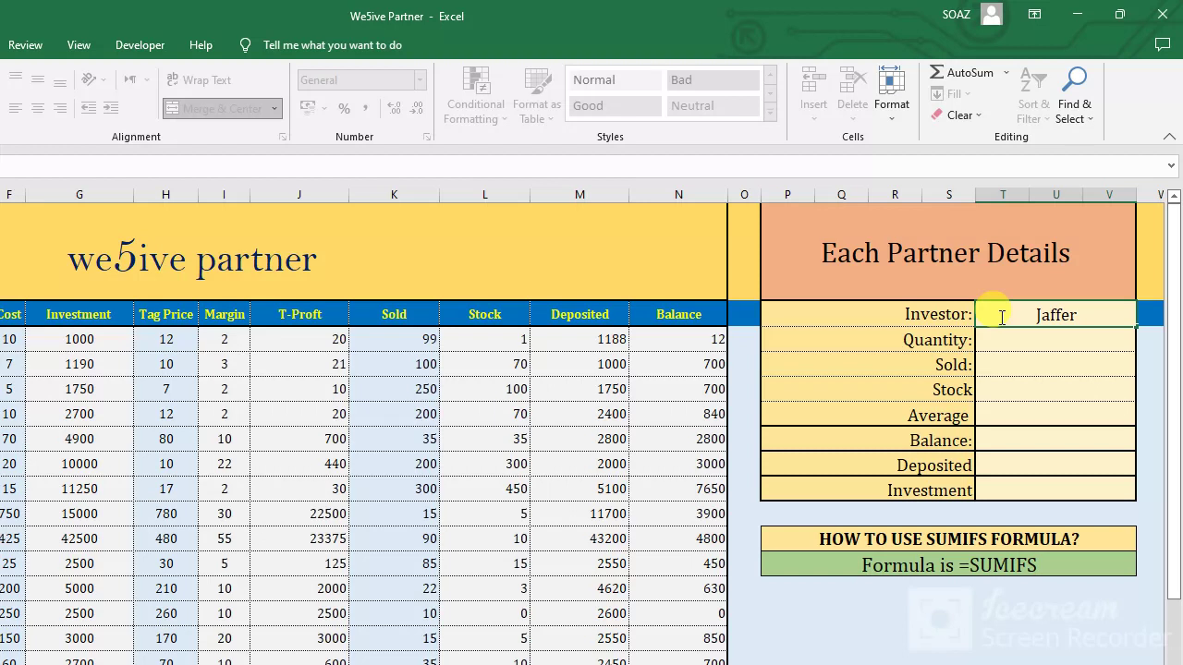
key("Return")
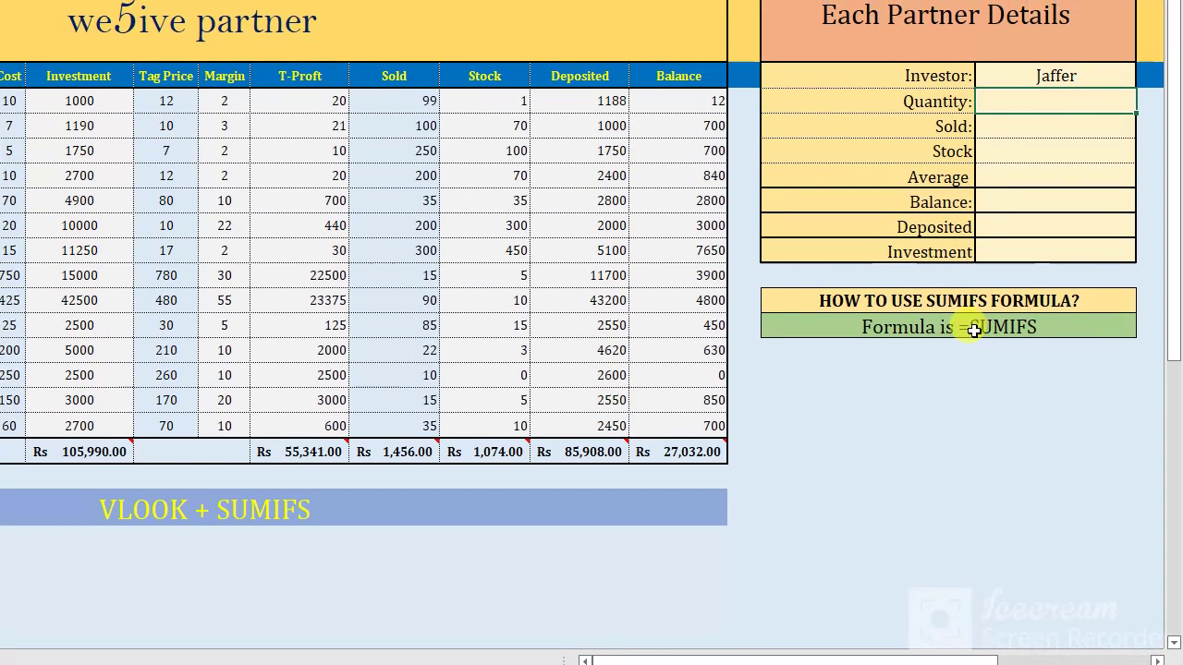
left_click(964, 335)
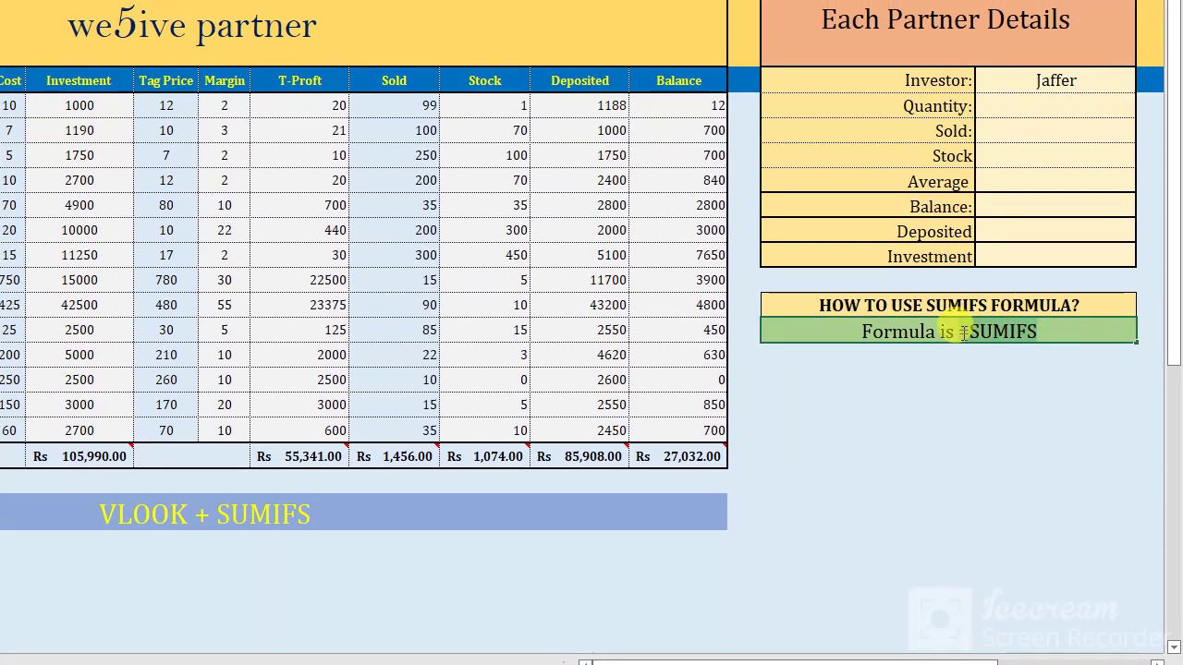
Step: Enter =SUMIFS(E3:E16,B3:B16,T2) in the Quantity cell T3, giving 110
right_click(964, 335)
left_click(1007, 368)
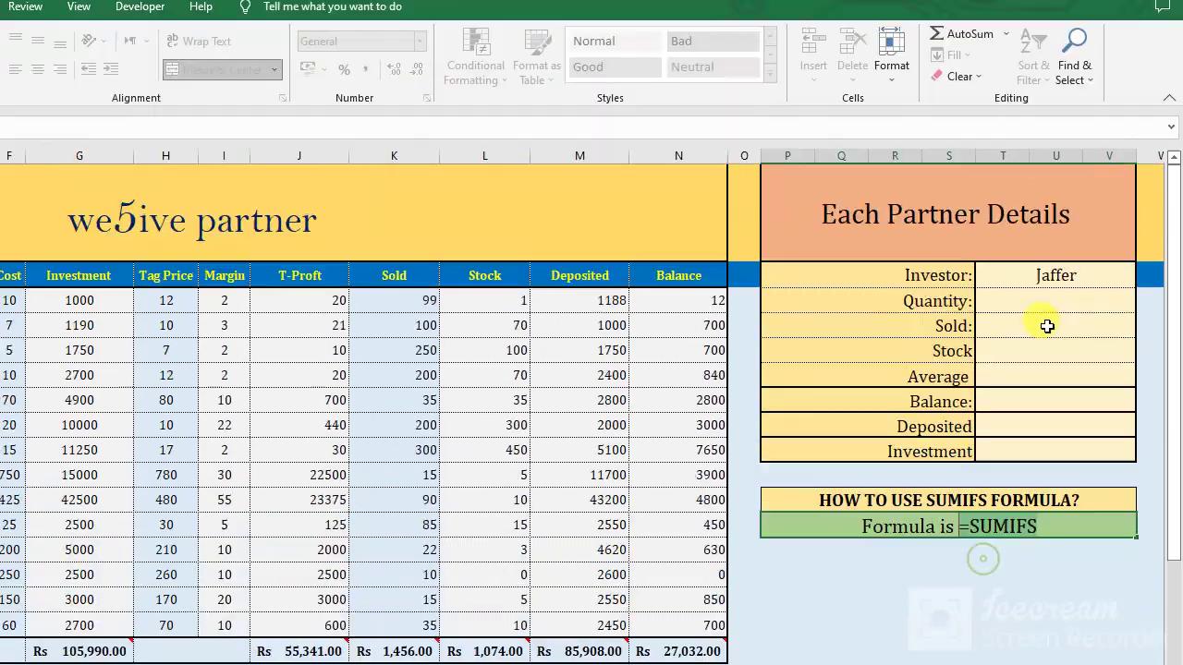
left_click(1047, 301)
right_click(1048, 302)
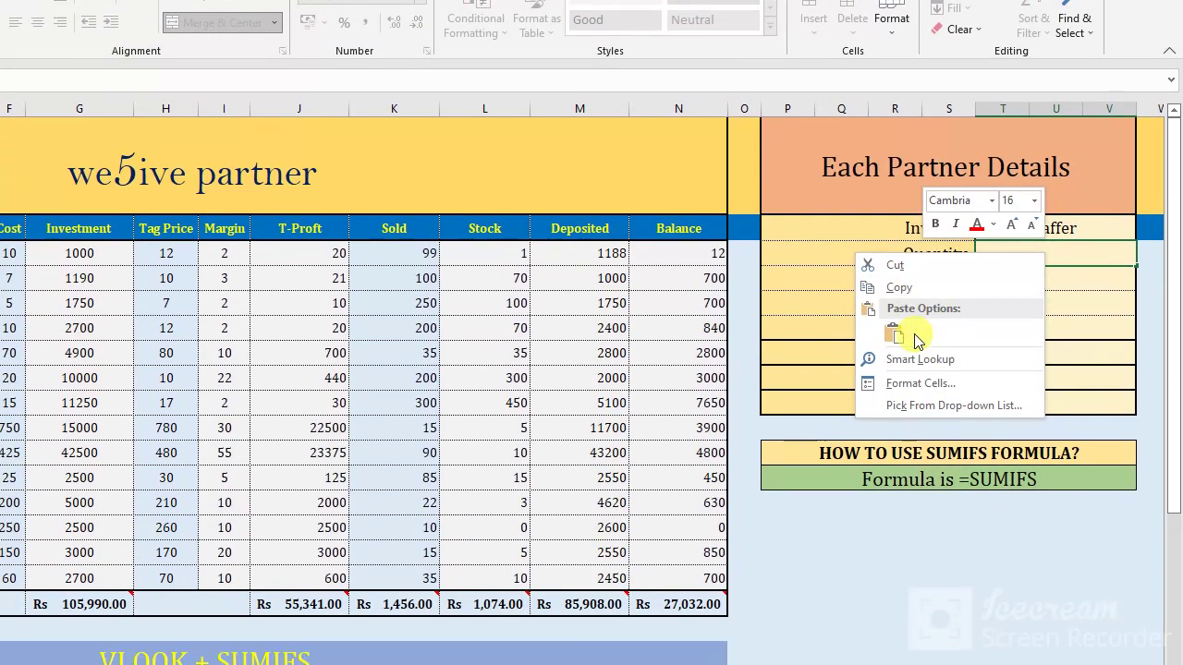
left_click(915, 338)
type("=SUMIFS")
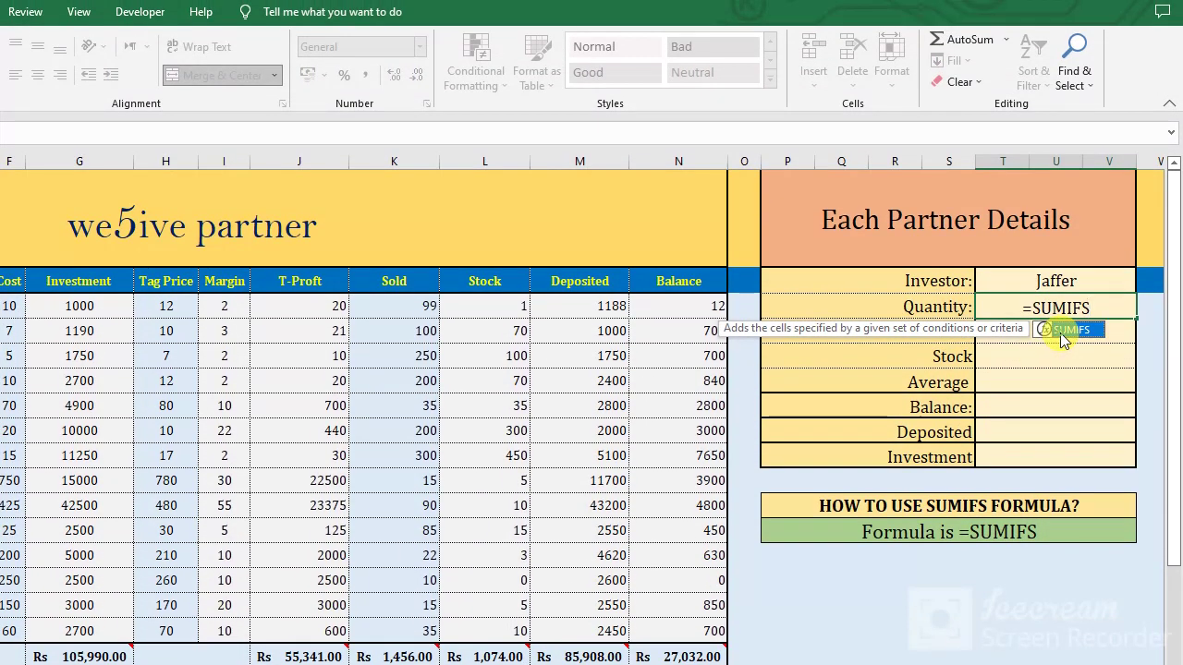
double_click(1061, 332)
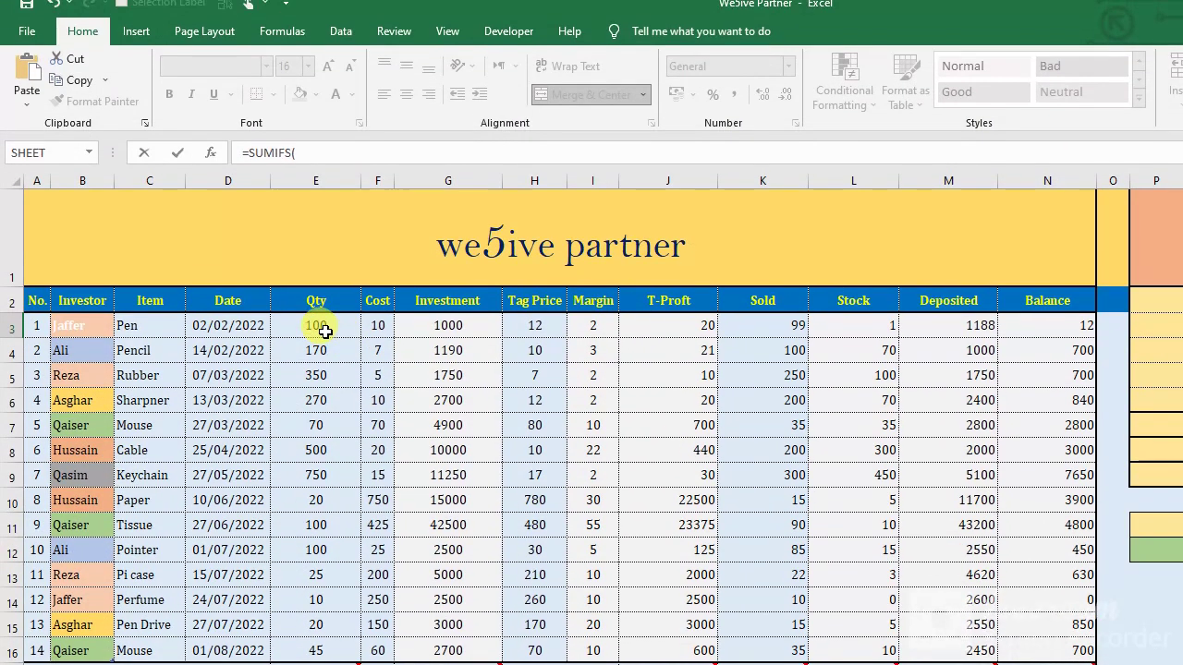
left_click_drag(326, 331, 335, 338)
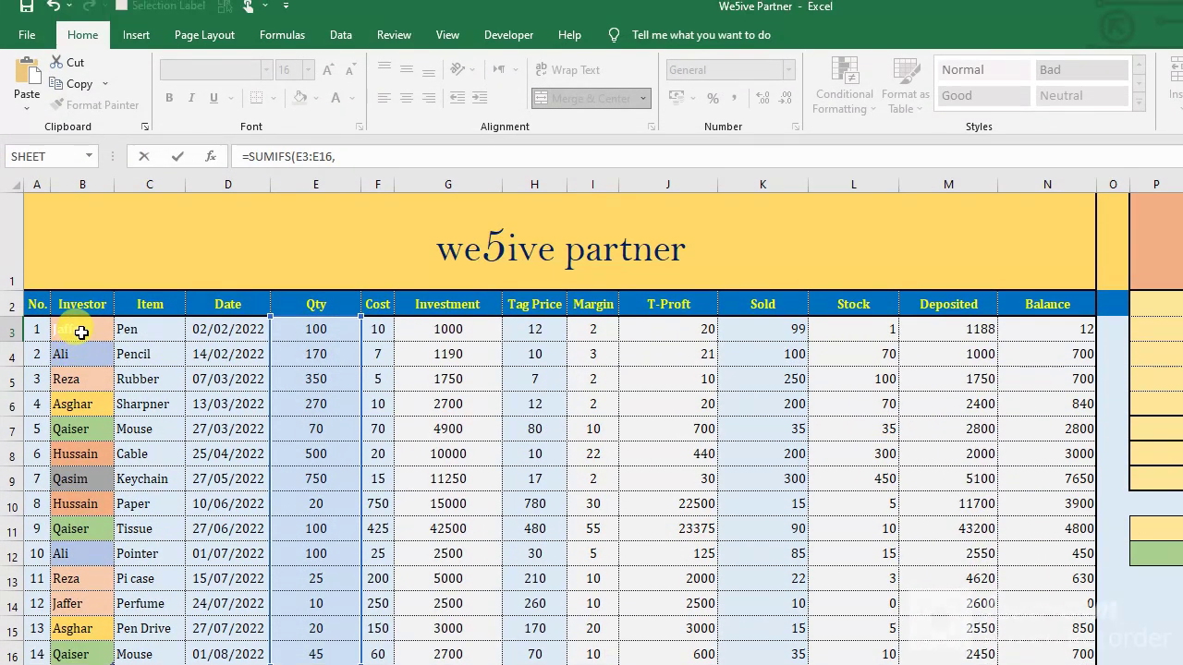
left_click_drag(70, 88, 84, 406)
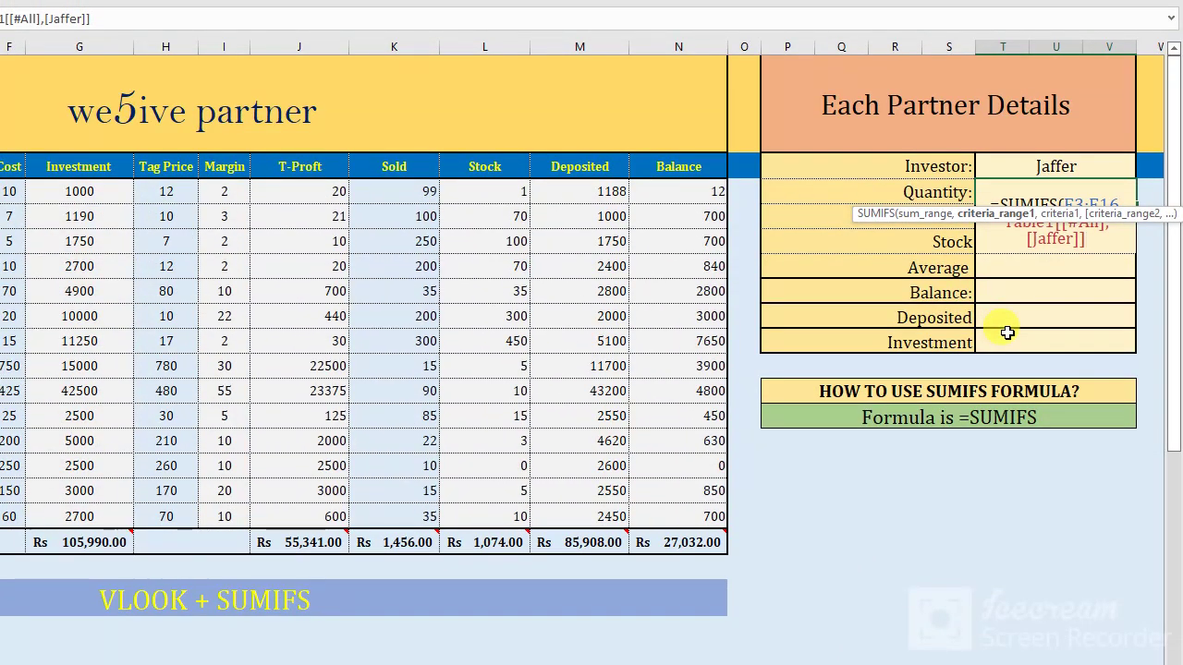
type(",")
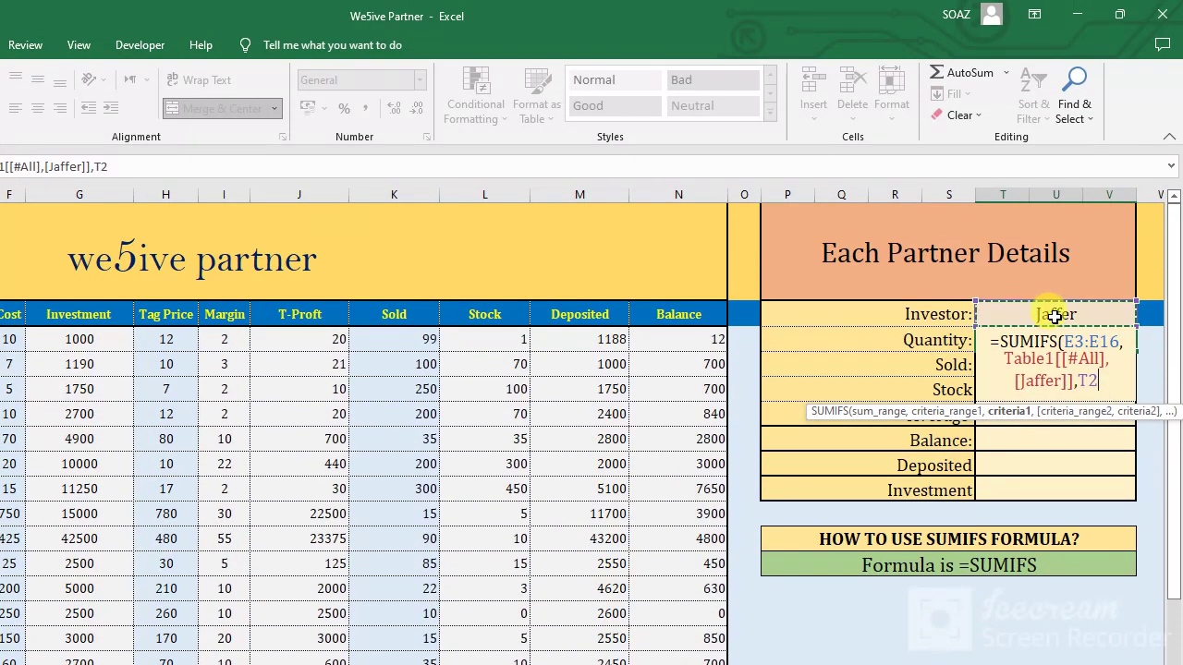
key("Return")
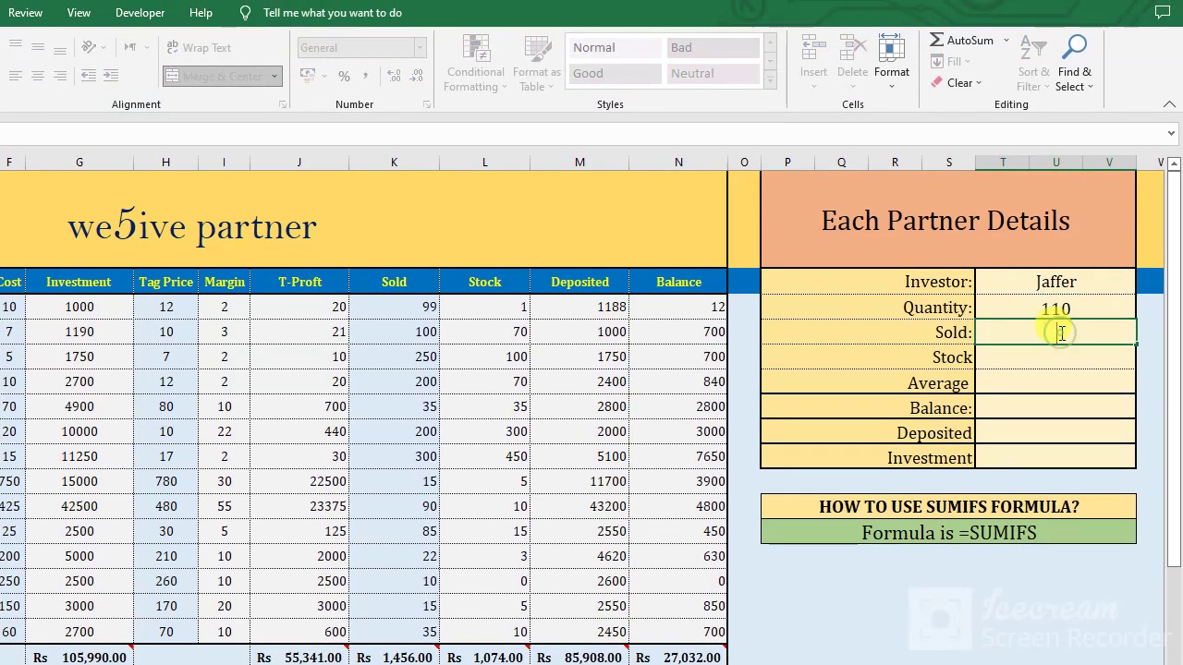
right_click(1061, 334)
Step: Enter =SUMIFS(K3:K16, Investor column, T2) in the Sold cell T4, giving 109
key("Escape")
type("=SUMIFS(")
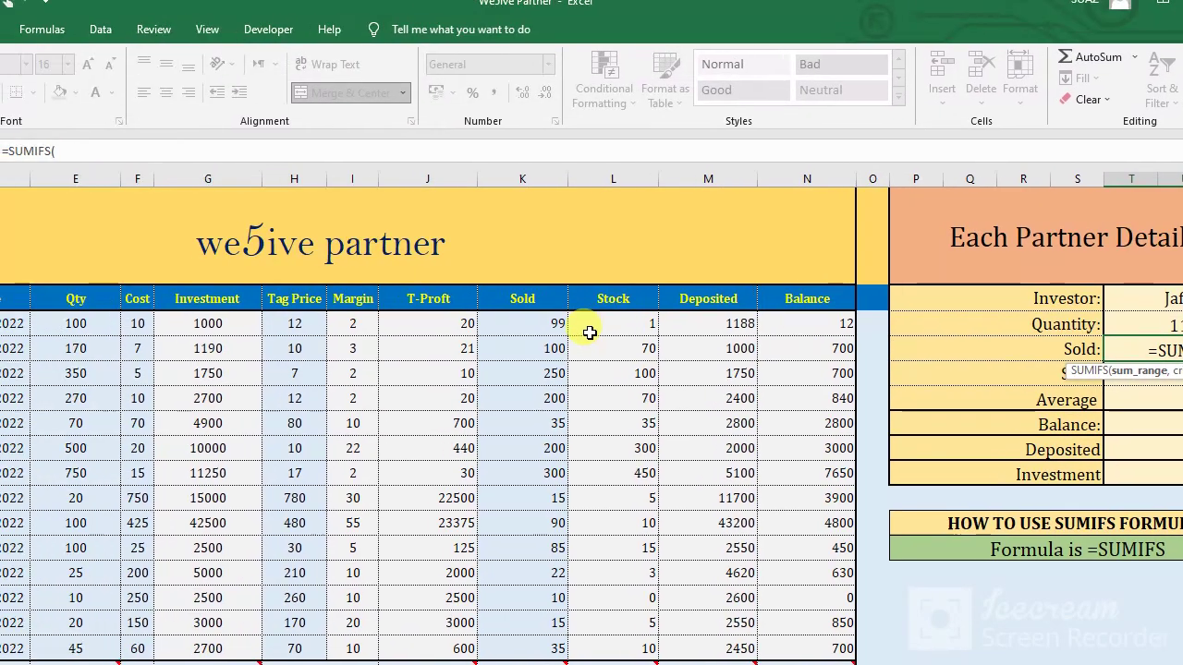
left_click_drag(424, 284, 399, 523)
left_click_drag(589, 340, 602, 391)
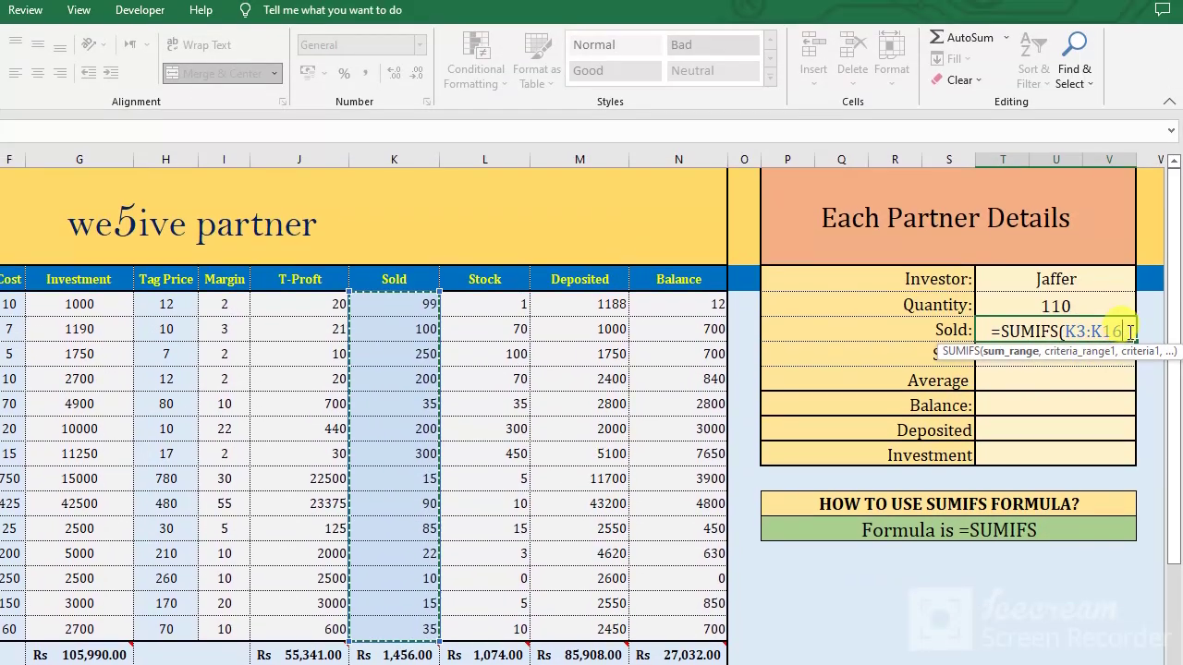
type(",")
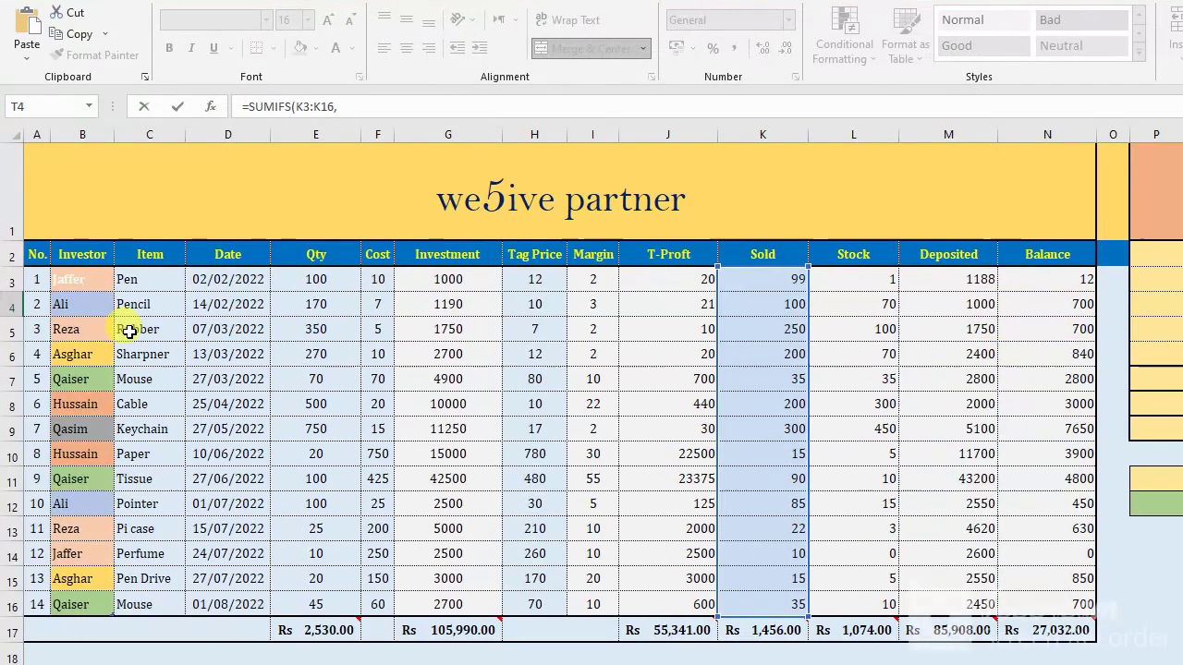
left_click_drag(82, 279, 68, 352)
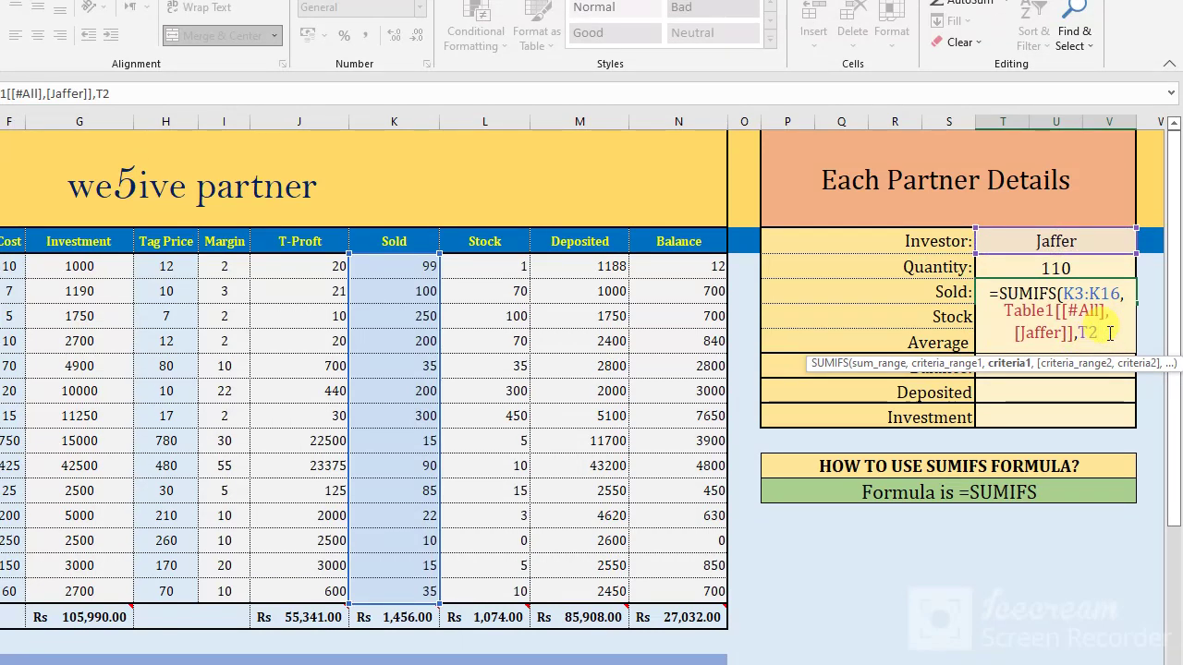
key("Return")
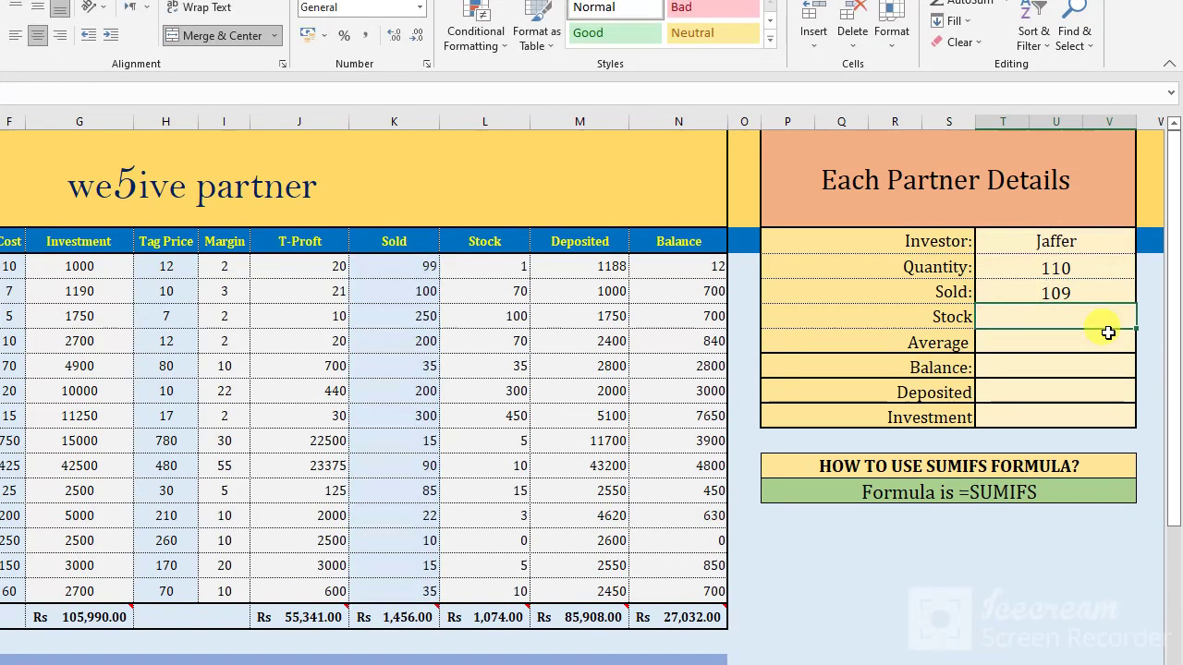
Step: Enter =SUMIFS(L3:L16, Investor column, T2) in the Stock cell T5, giving 1
right_click(1075, 333)
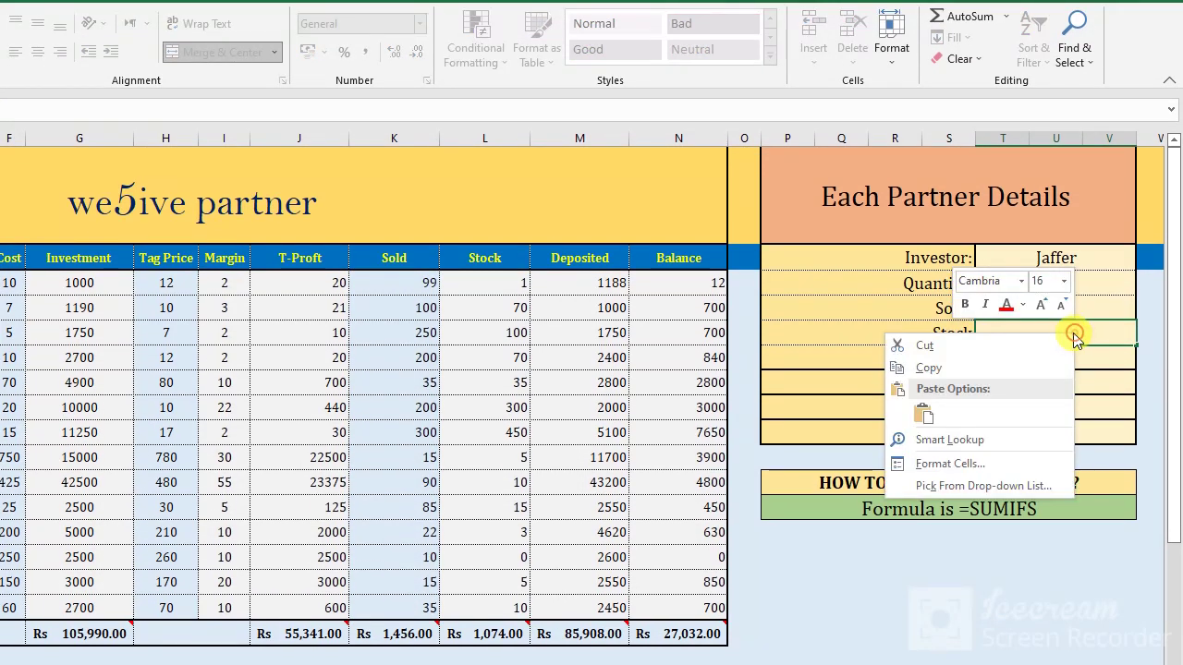
key("Escape")
type("=SUMIFS(")
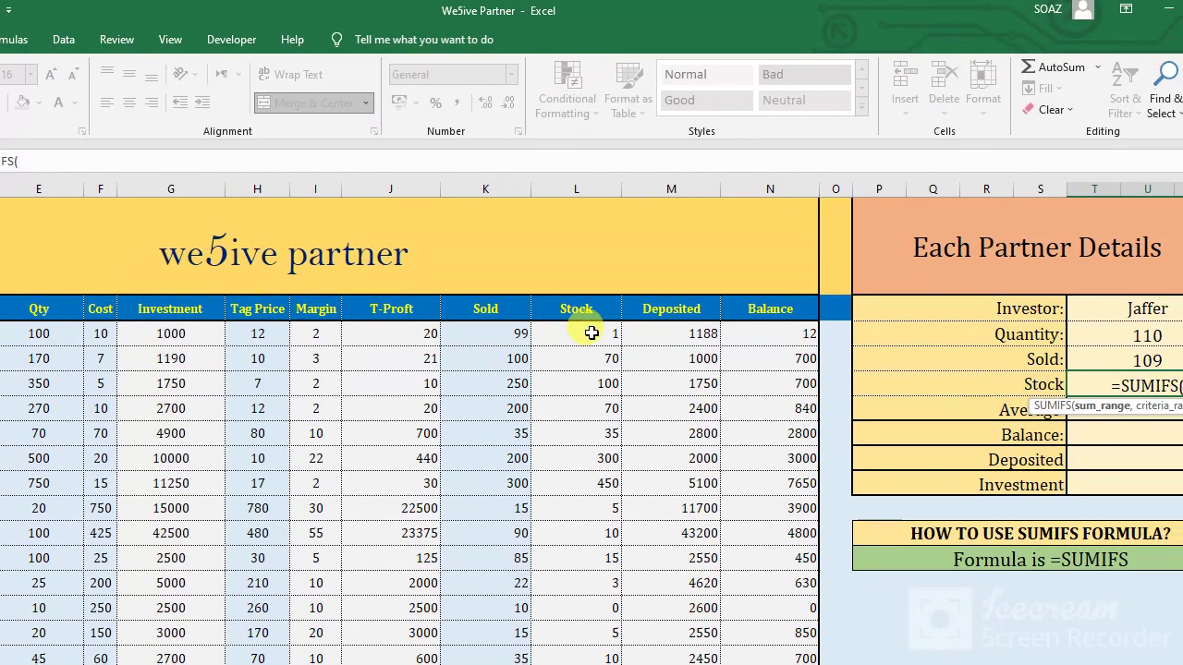
left_click_drag(518, 256, 517, 556)
left_click_drag(591, 344, 583, 355)
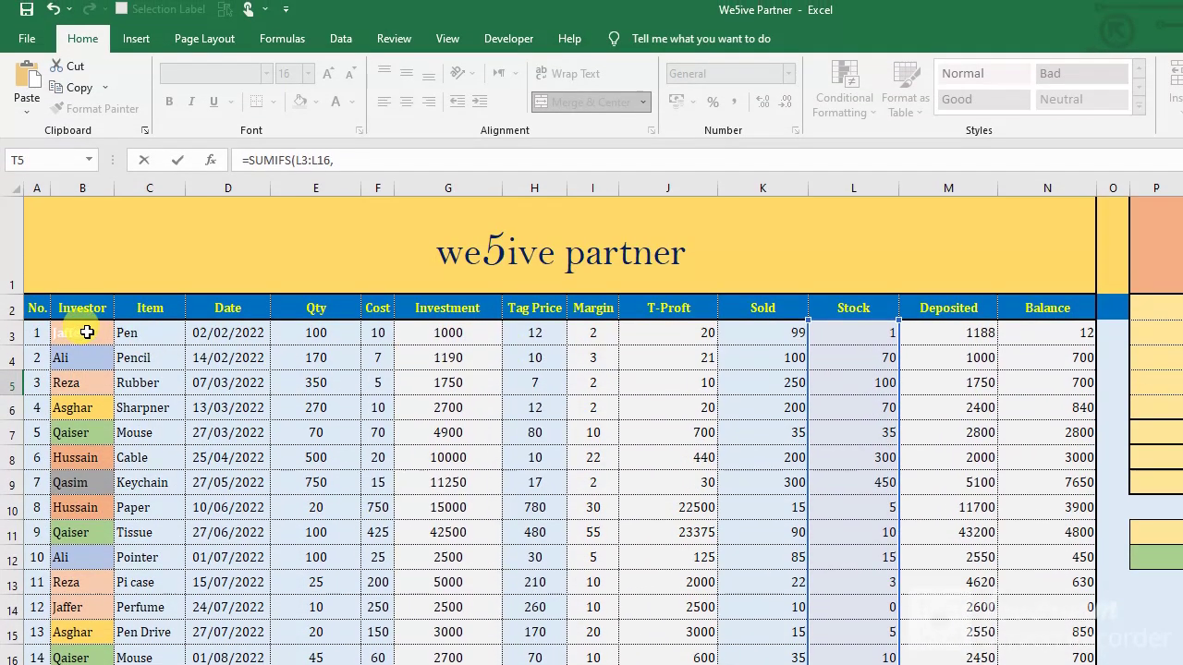
left_click_drag(82, 203, 81, 515)
left_click_drag(81, 350, 81, 356)
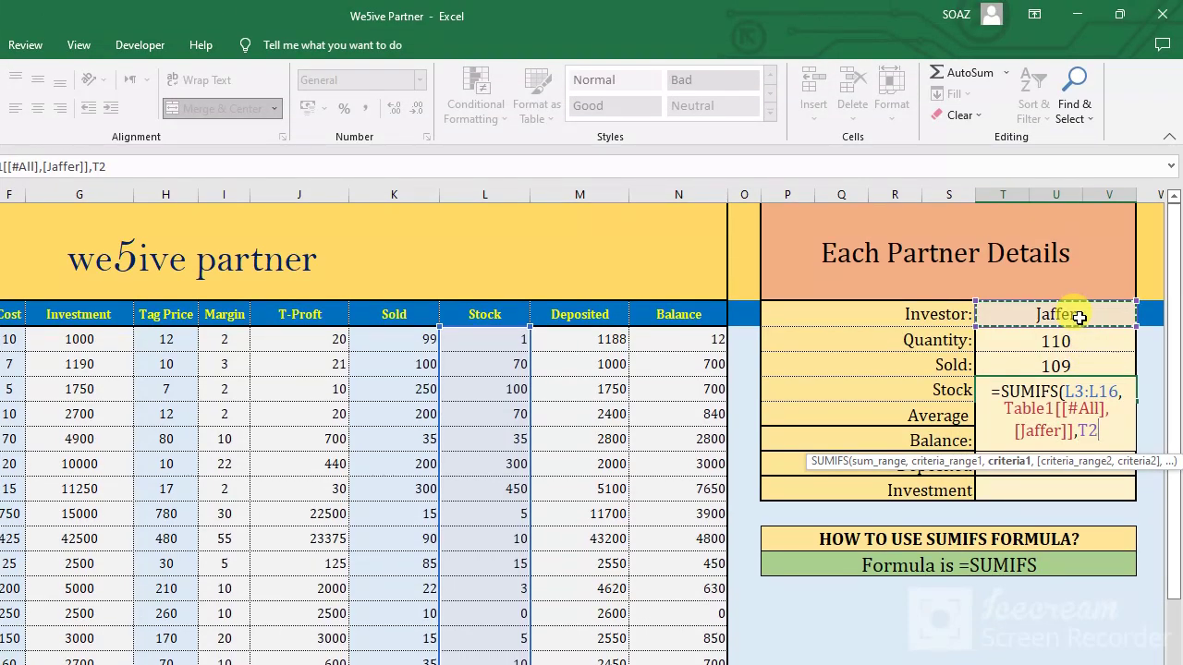
key("Return")
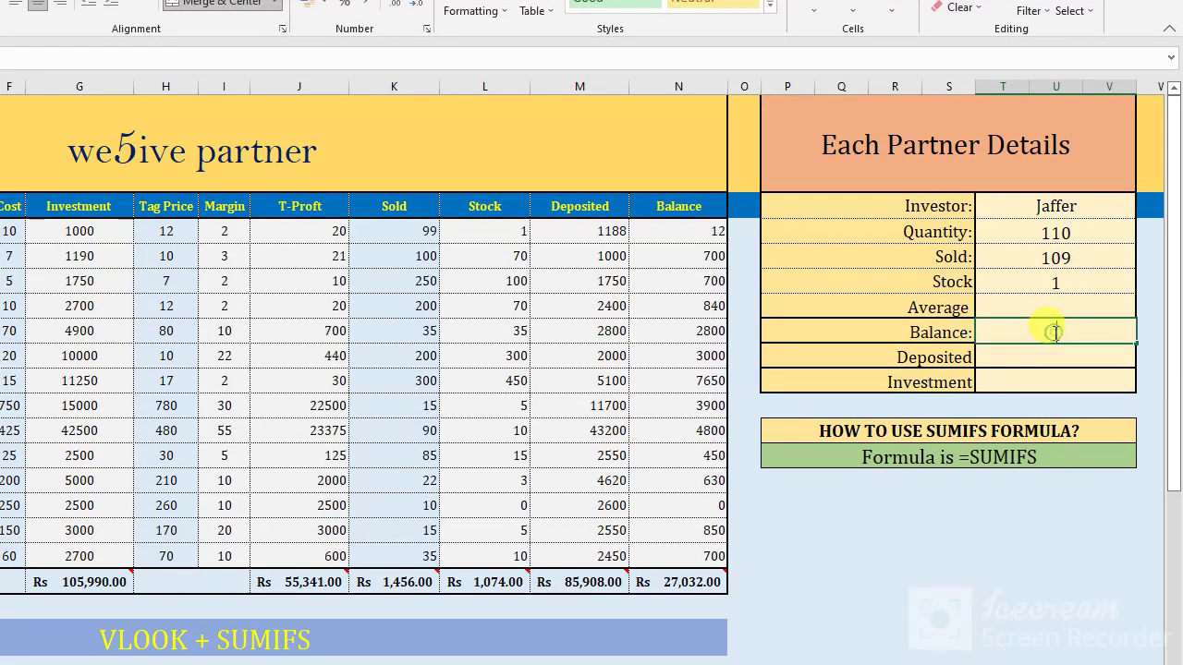
Step: Enter =SUMIFS(N3:N16, Investor column, T2) in the Balance cell, giving 12
right_click(985, 332)
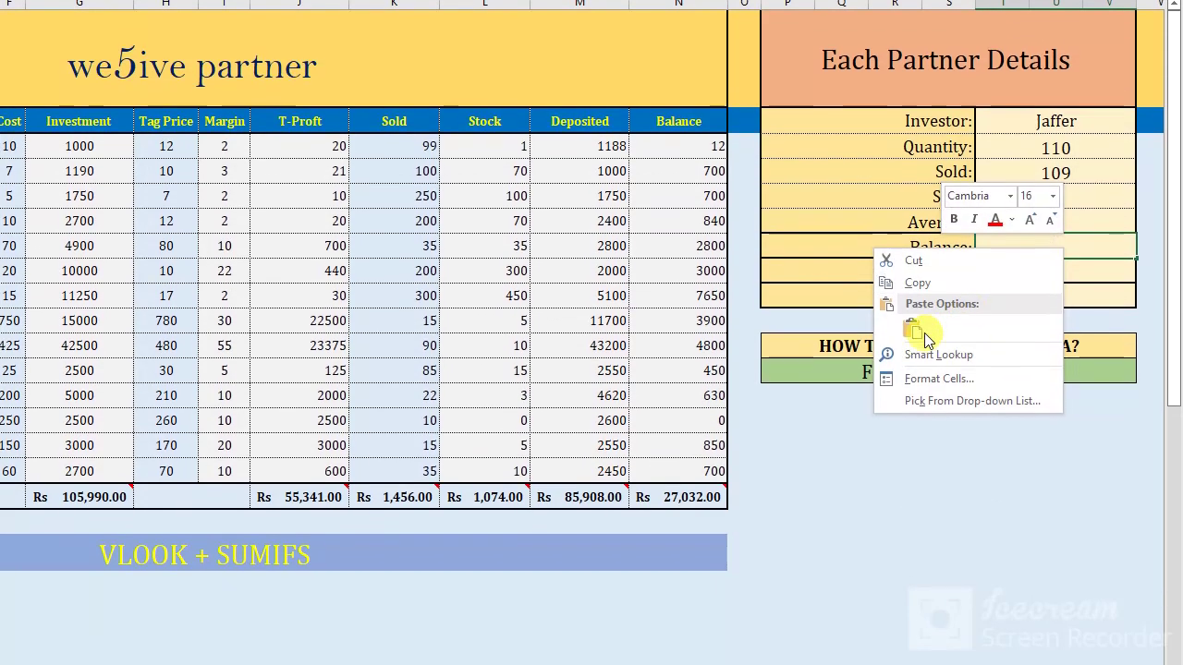
key("Escape")
type("=SUMIFS(")
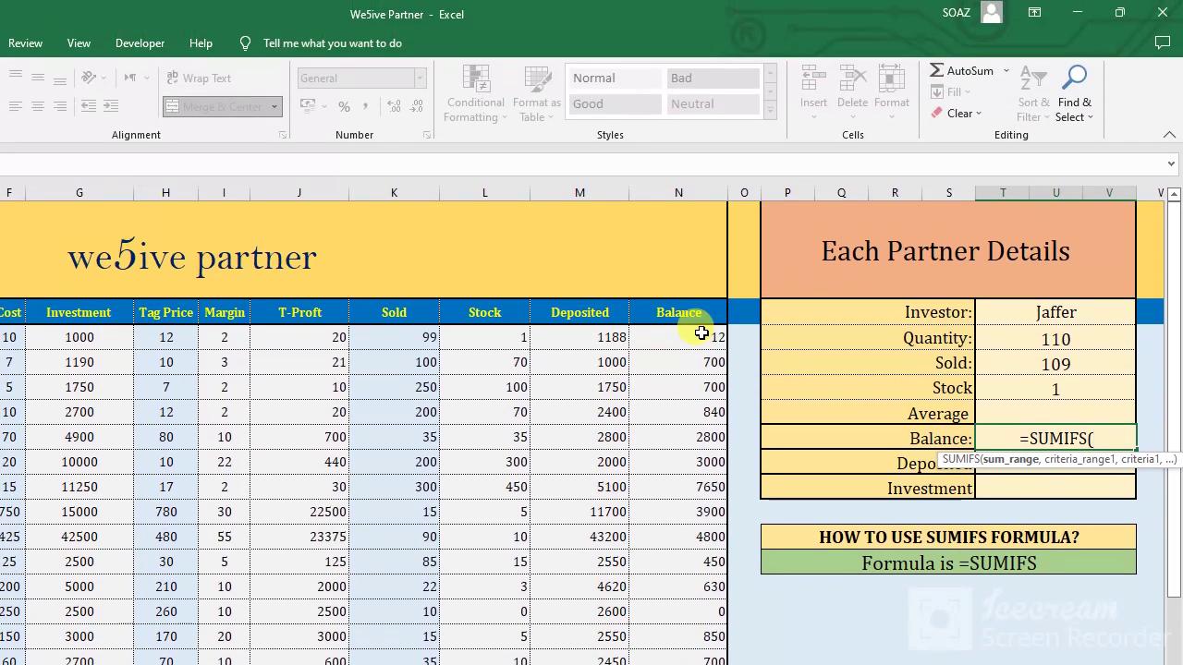
left_click(696, 331)
left_click_drag(696, 340, 664, 349)
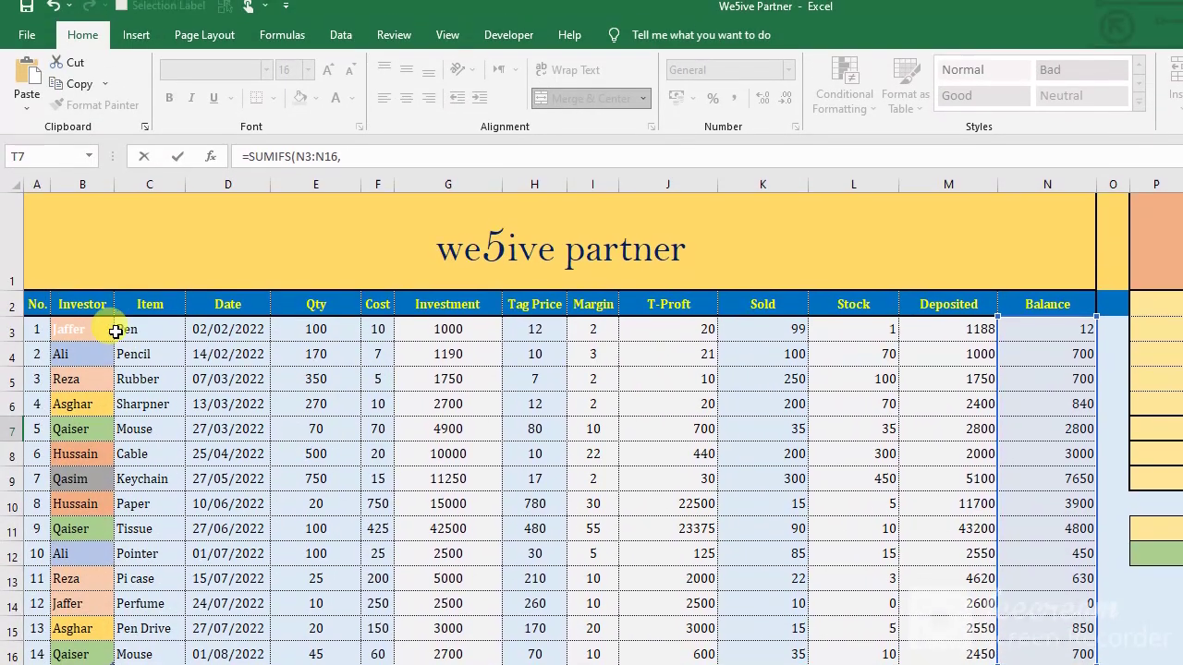
mouse_move(82, 194)
left_mouse_down()
mouse_move(102, 340)
mouse_move(96, 505)
left_mouse_up()
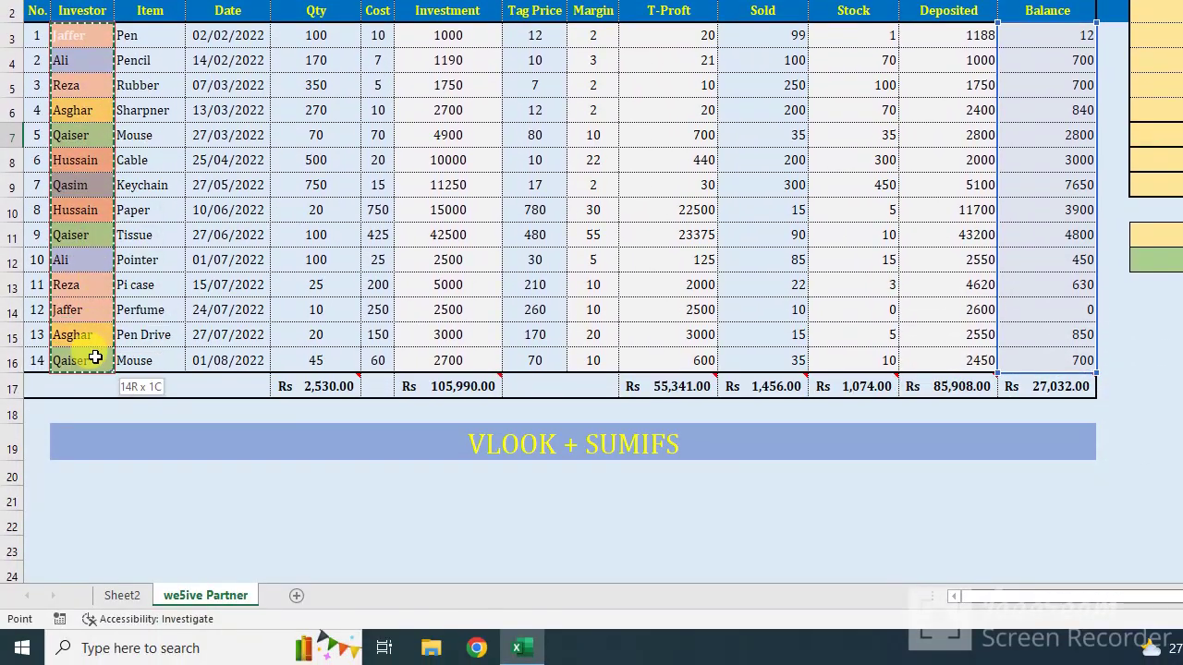
left_click_drag(95, 358, 95, 360)
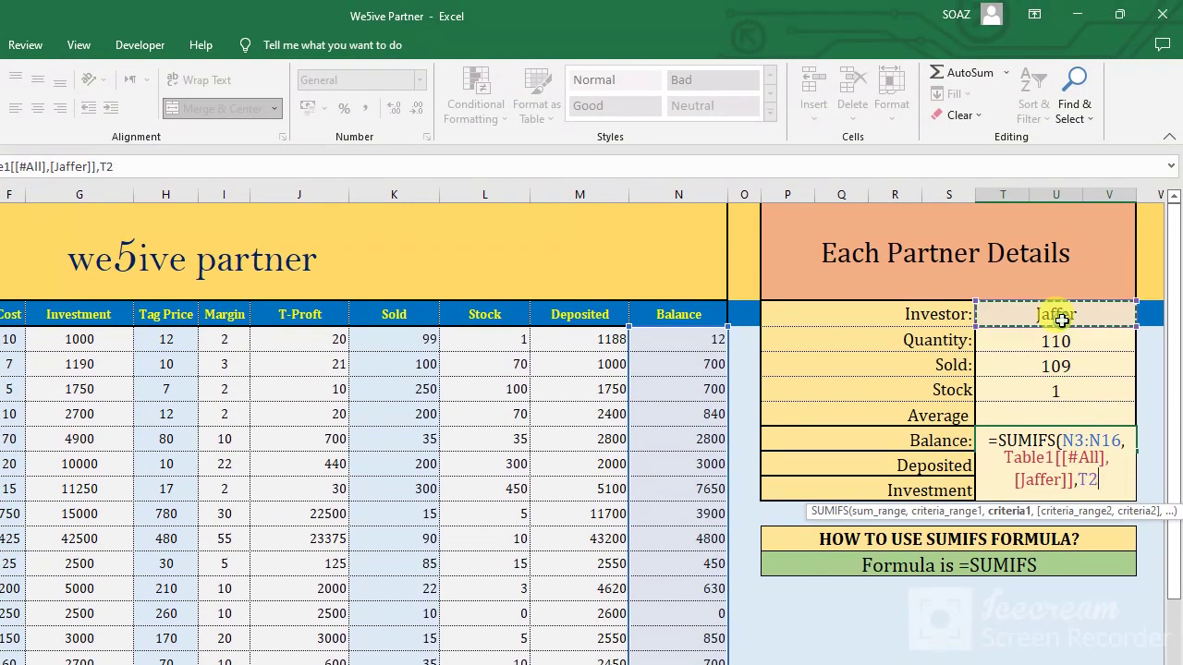
key("Return")
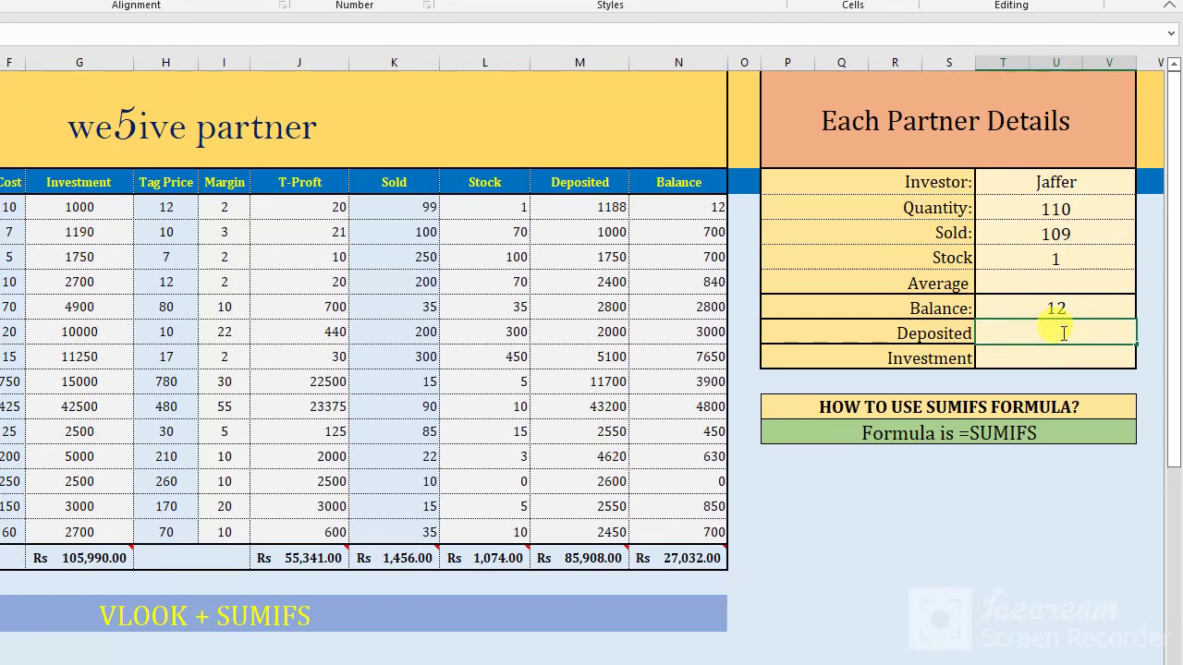
Step: Enter =SUMIFS(M3:M16, B3:B16, T2) in the Deposited cell, giving 3788
right_click(1064, 333)
key("Escape")
type("=SUMIFS(")
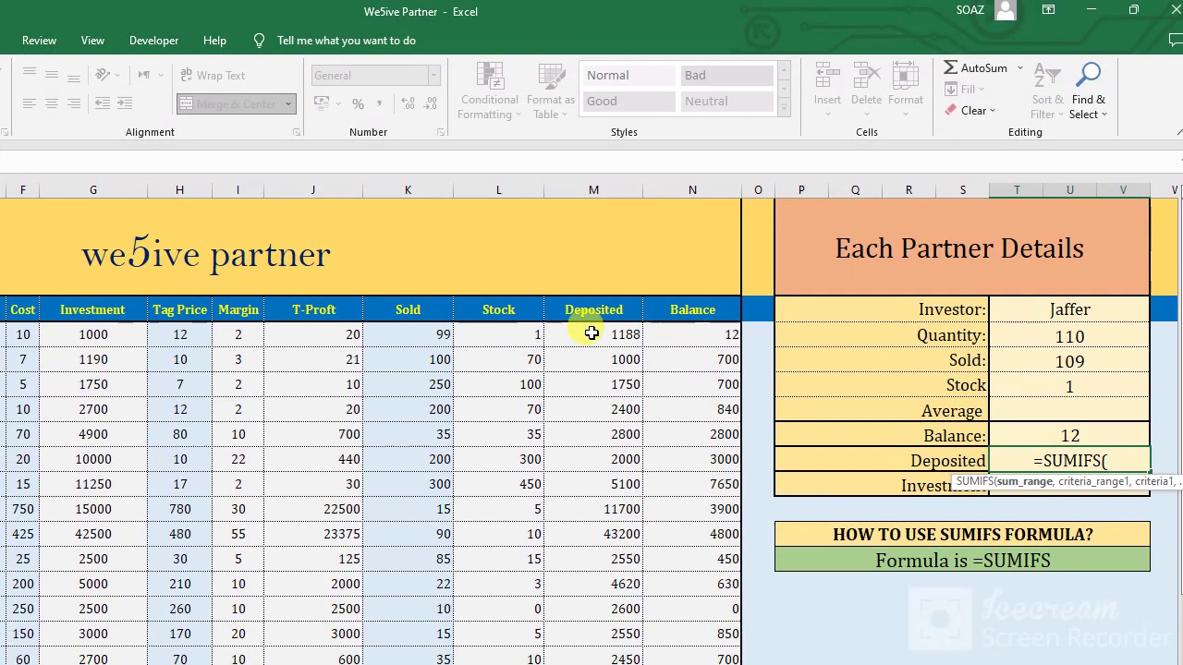
left_click_drag(582, 185, 588, 546)
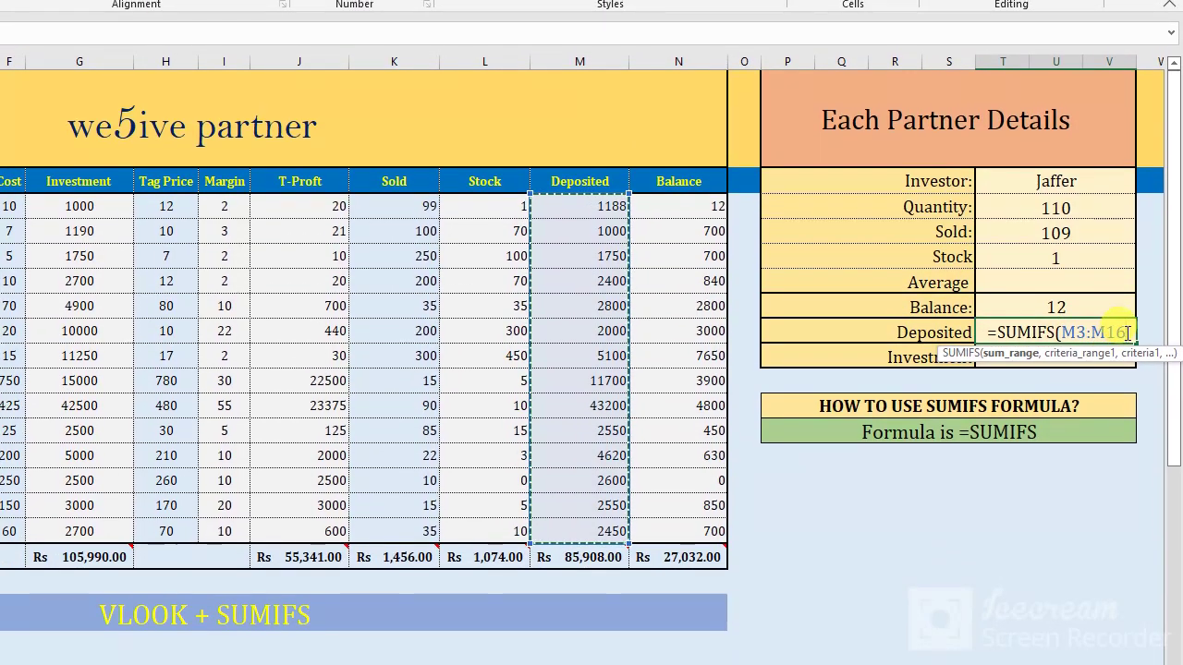
left_click(1128, 333)
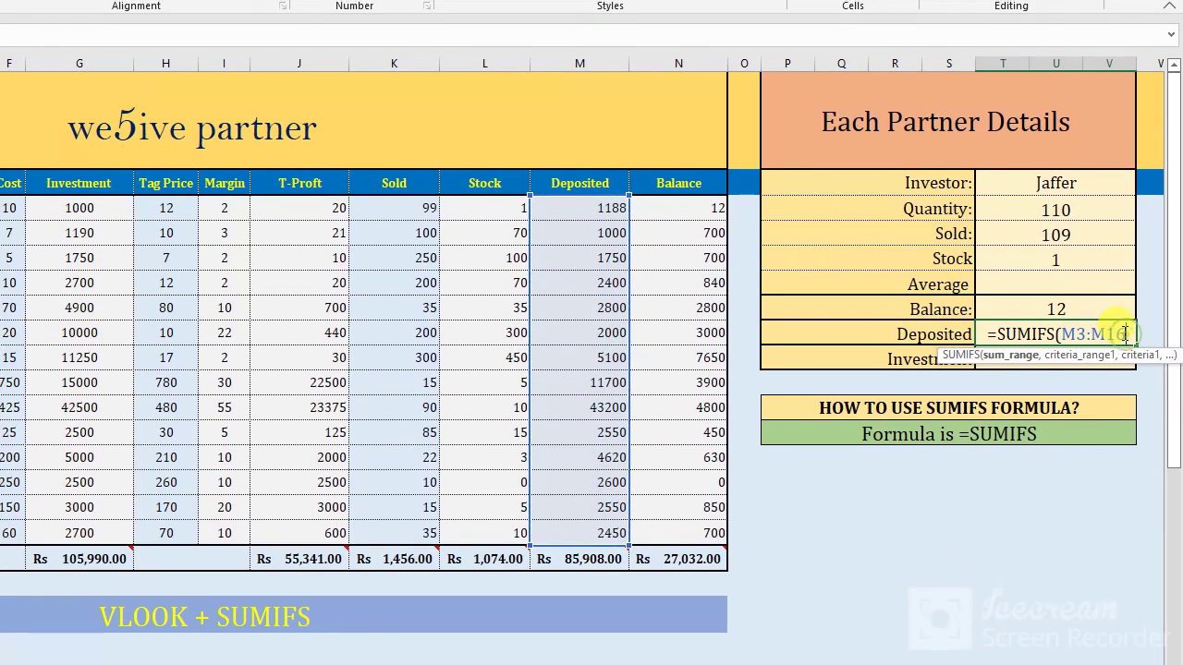
type(",")
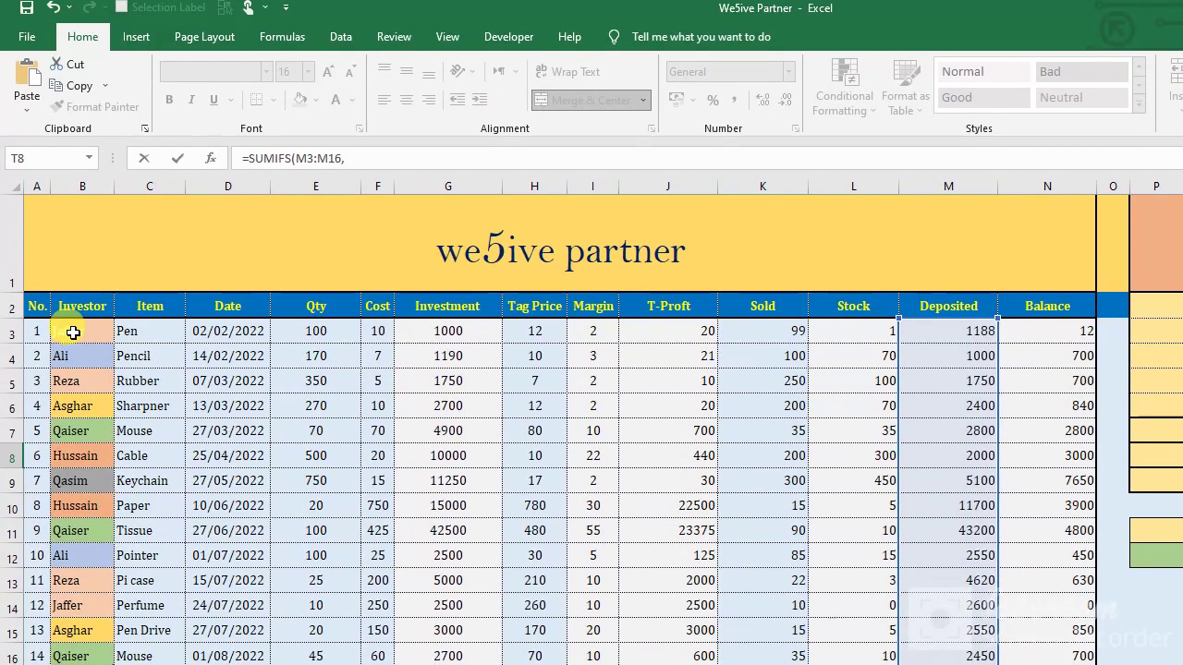
left_click_drag(73, 333, 101, 341)
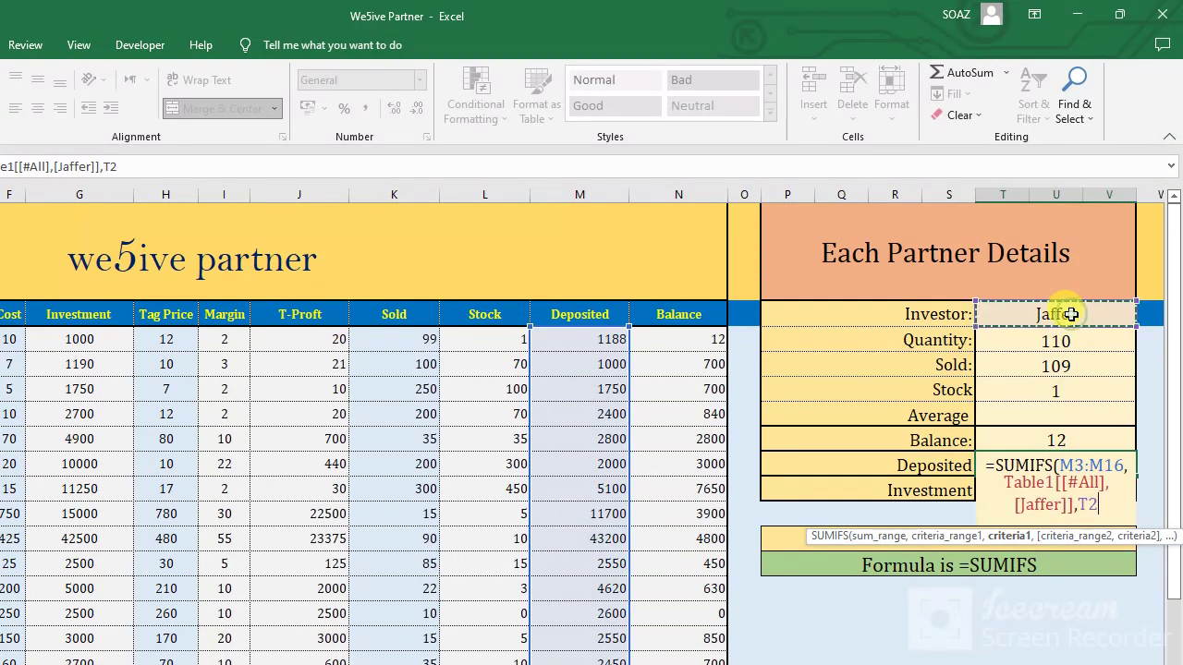
key("Return")
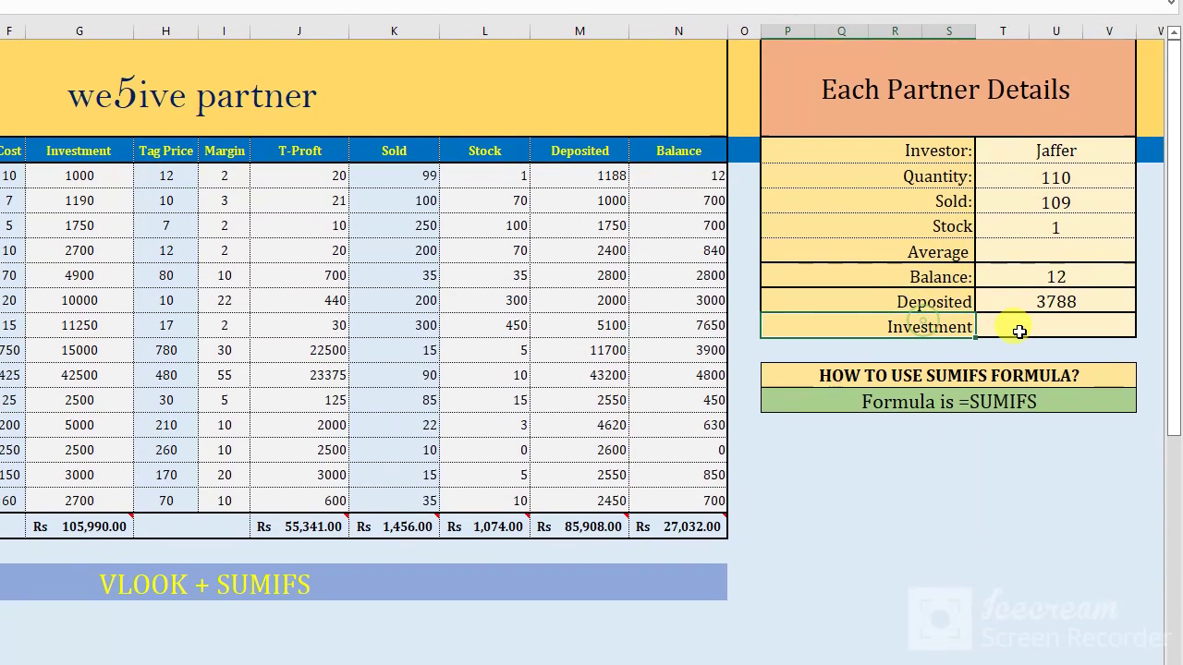
Step: Enter =SUMIFS(G3:G16, Investor column, T2) in the Investment cell, giving 3500
double_click(1031, 332)
right_click(1038, 333)
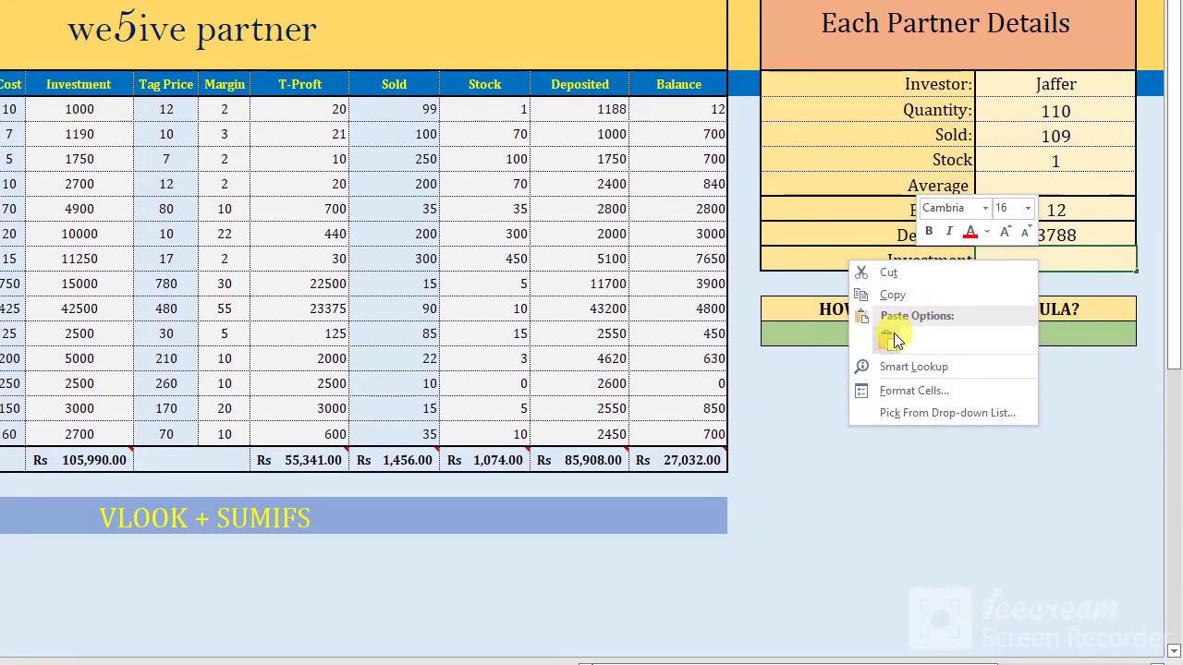
left_click(888, 360)
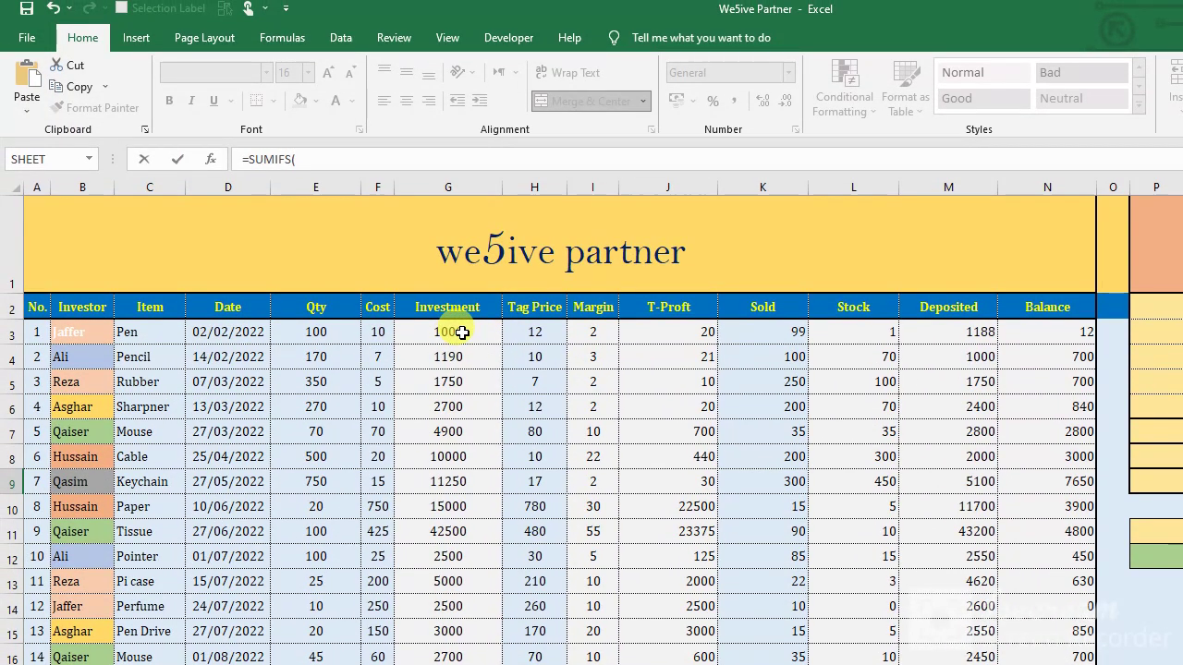
left_click_drag(462, 333, 451, 355)
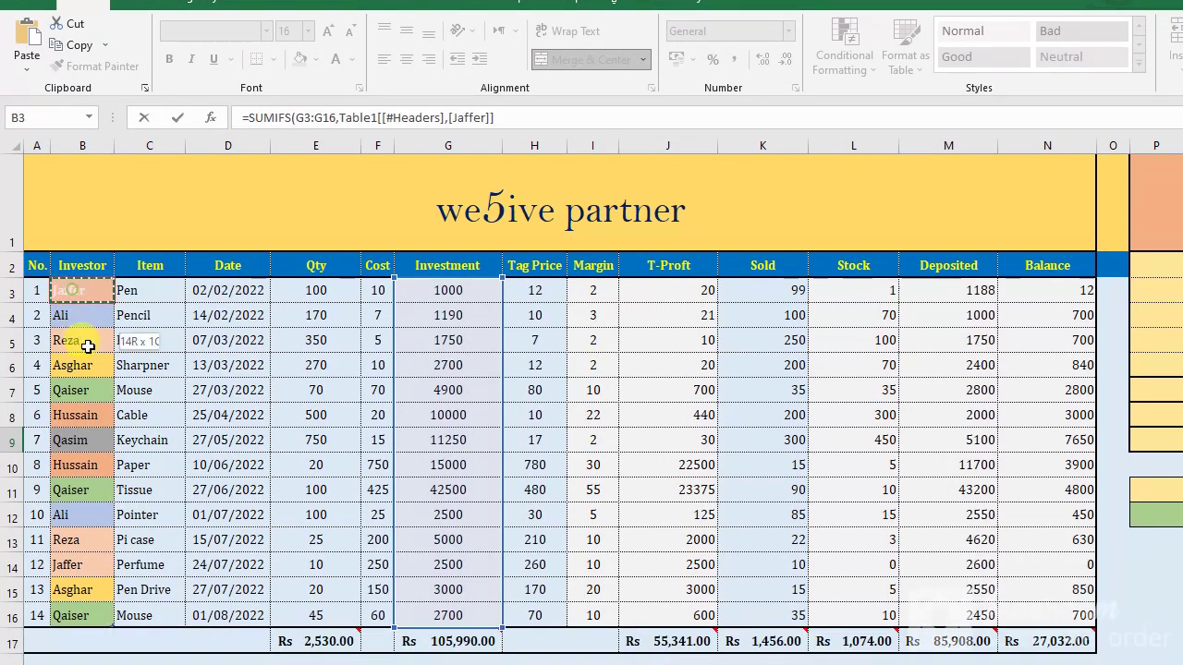
mouse_move(69, 87)
left_mouse_down()
mouse_move(90, 339)
mouse_move(71, 404)
left_mouse_up()
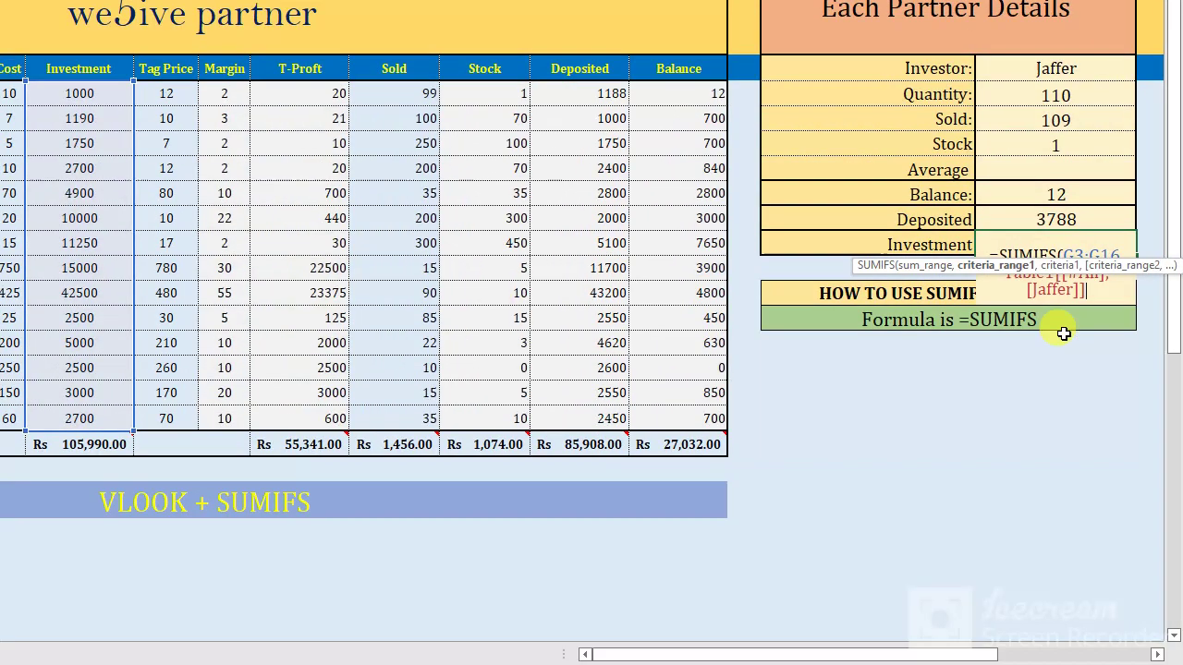
type(",")
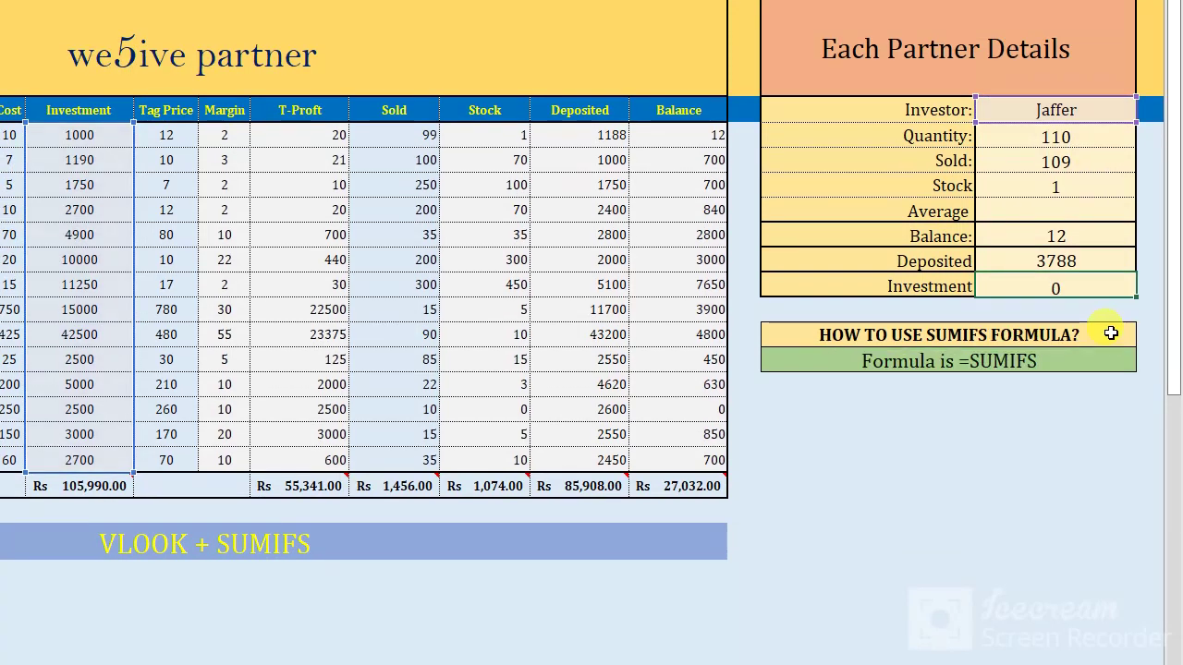
key("Return")
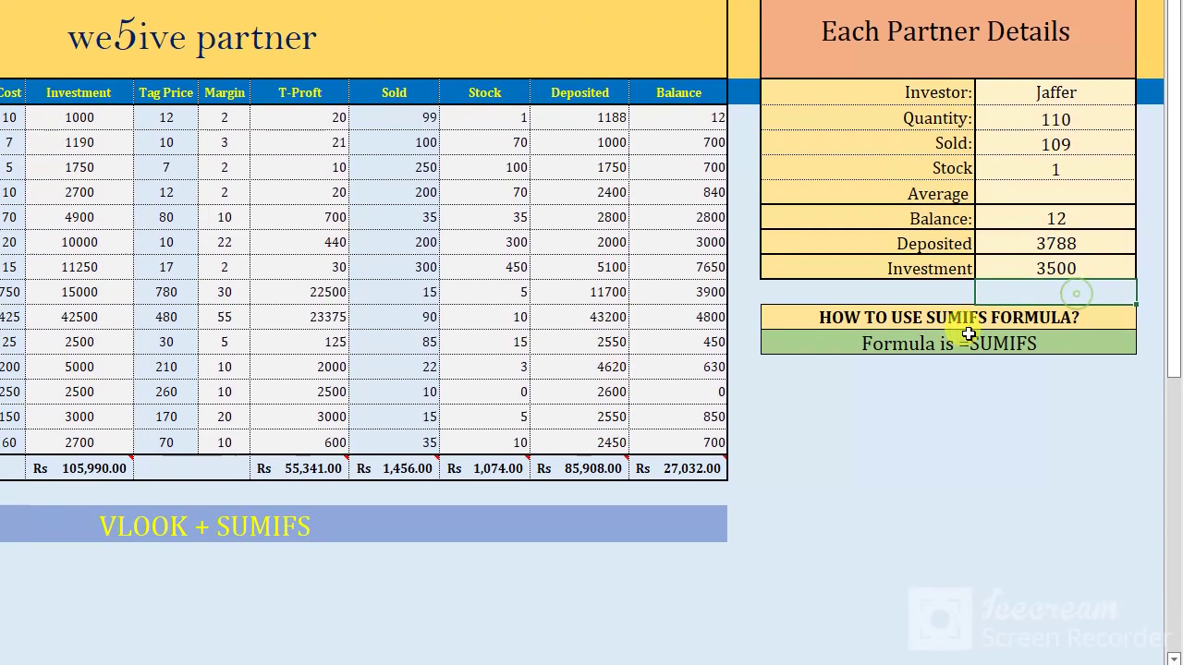
left_click(966, 338)
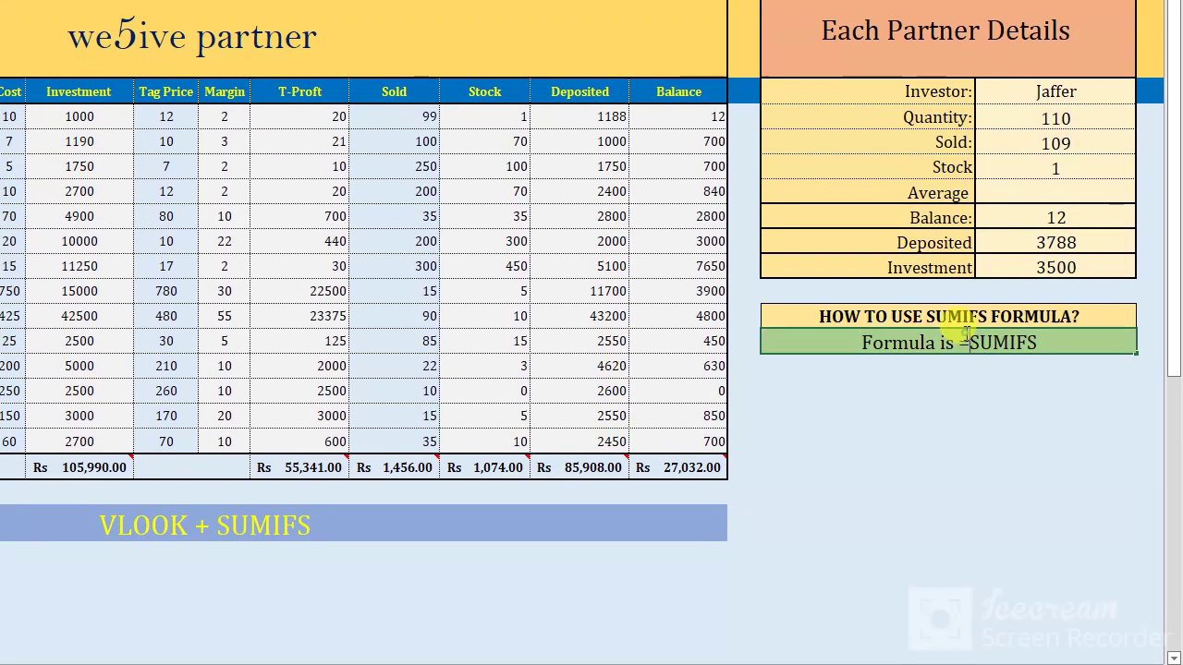
left_click(924, 391)
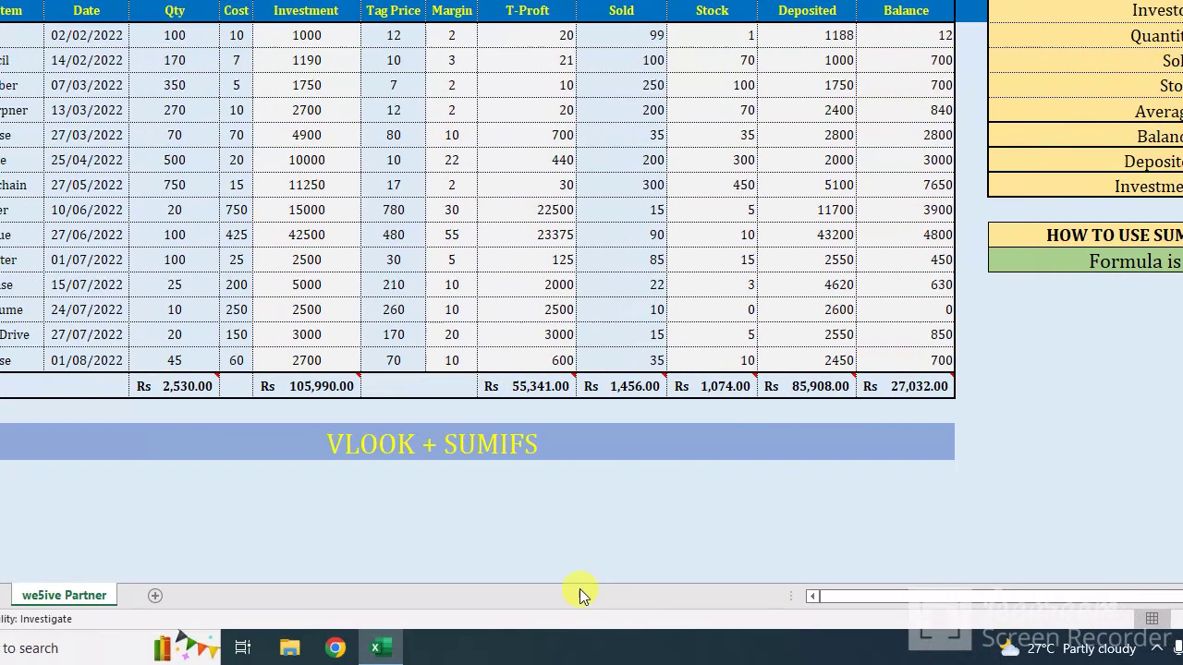
mouse_move(534, 647)
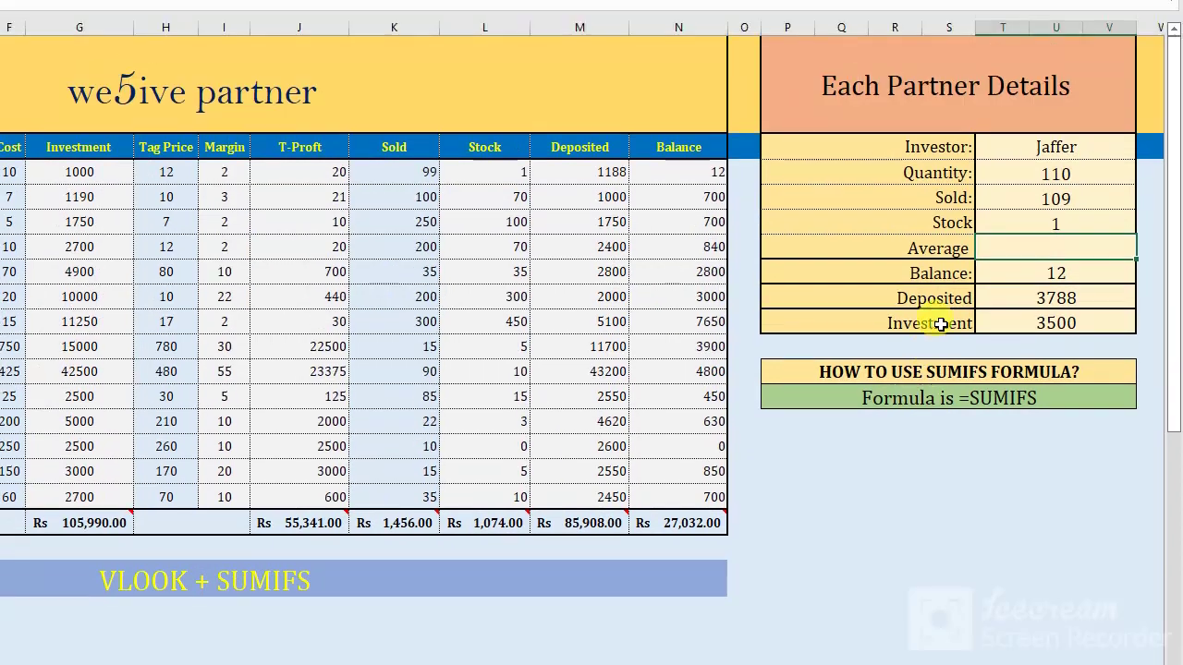
Step: Build =AVERAGEIFS over Qty E3:E16 with the Investor column as criteria range in the Average cell
left_click(1056, 337)
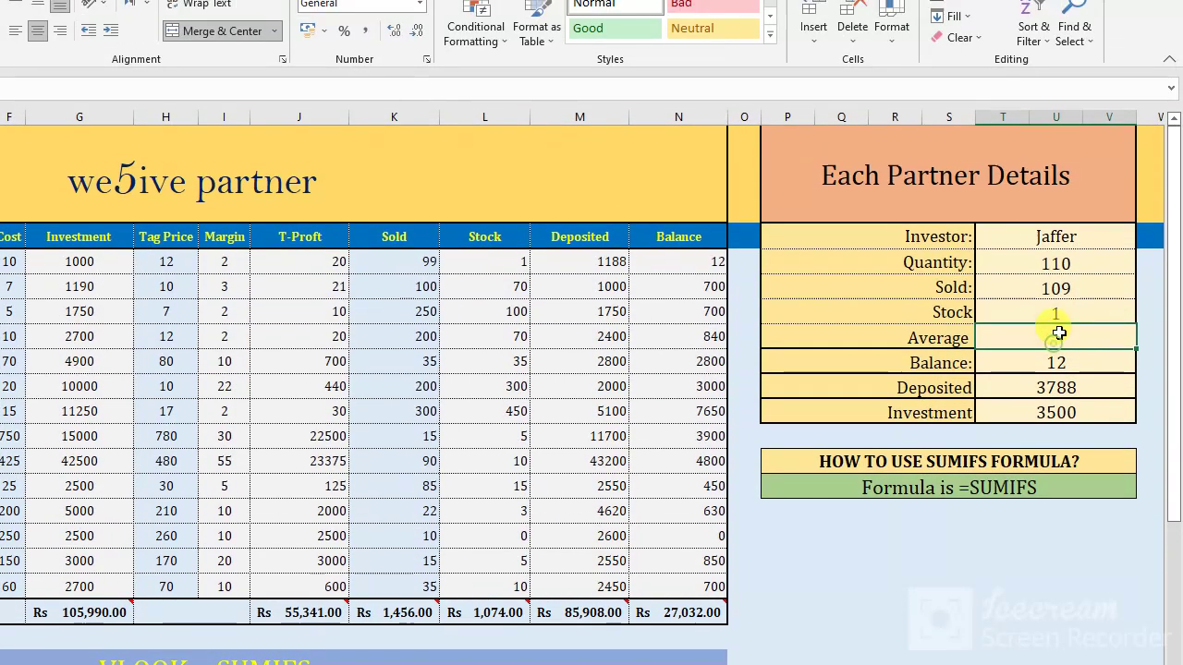
right_click(1056, 332)
left_click(914, 361)
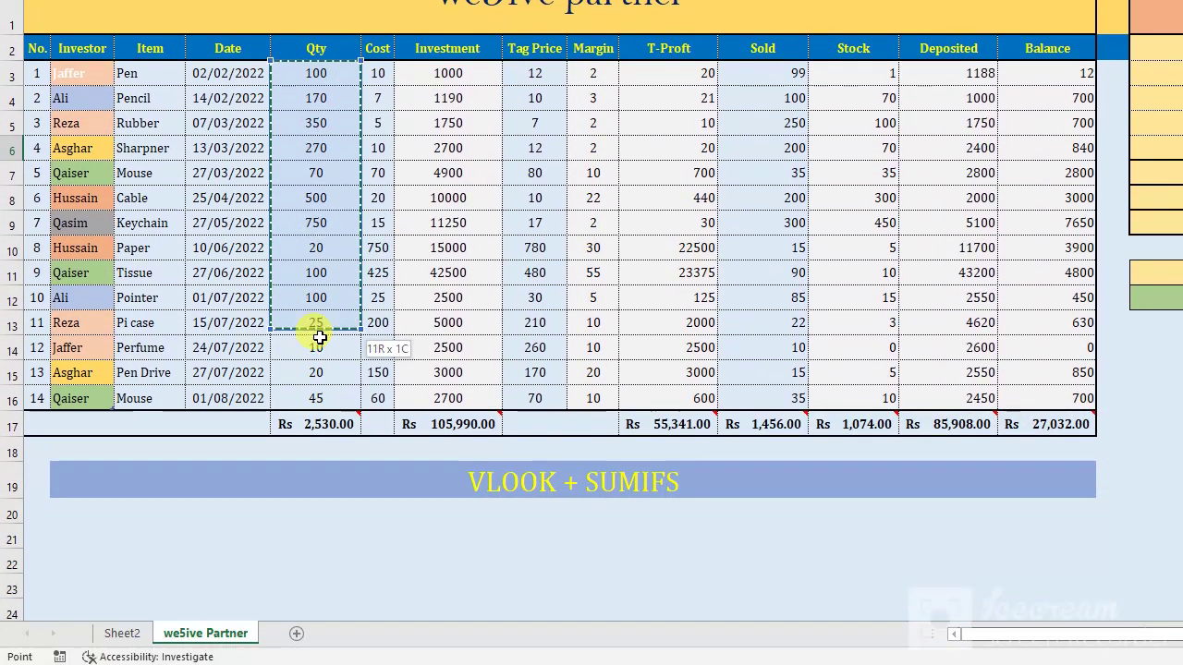
left_click_drag(325, 333, 317, 640)
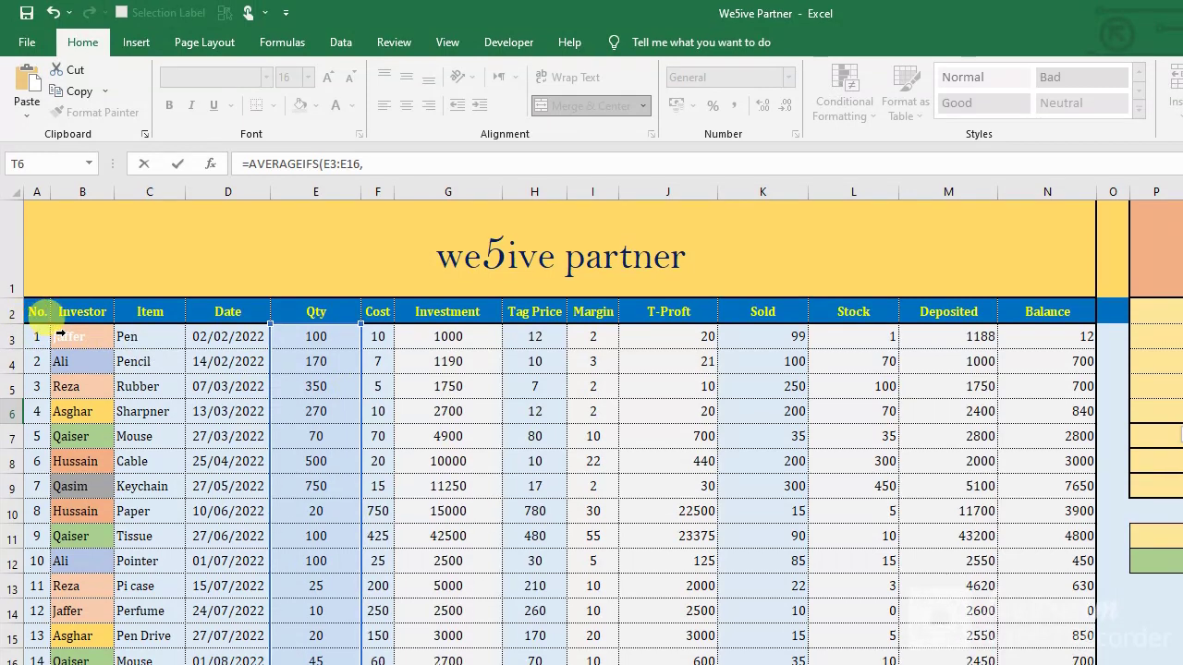
left_click(74, 319)
left_click_drag(77, 345, 60, 637)
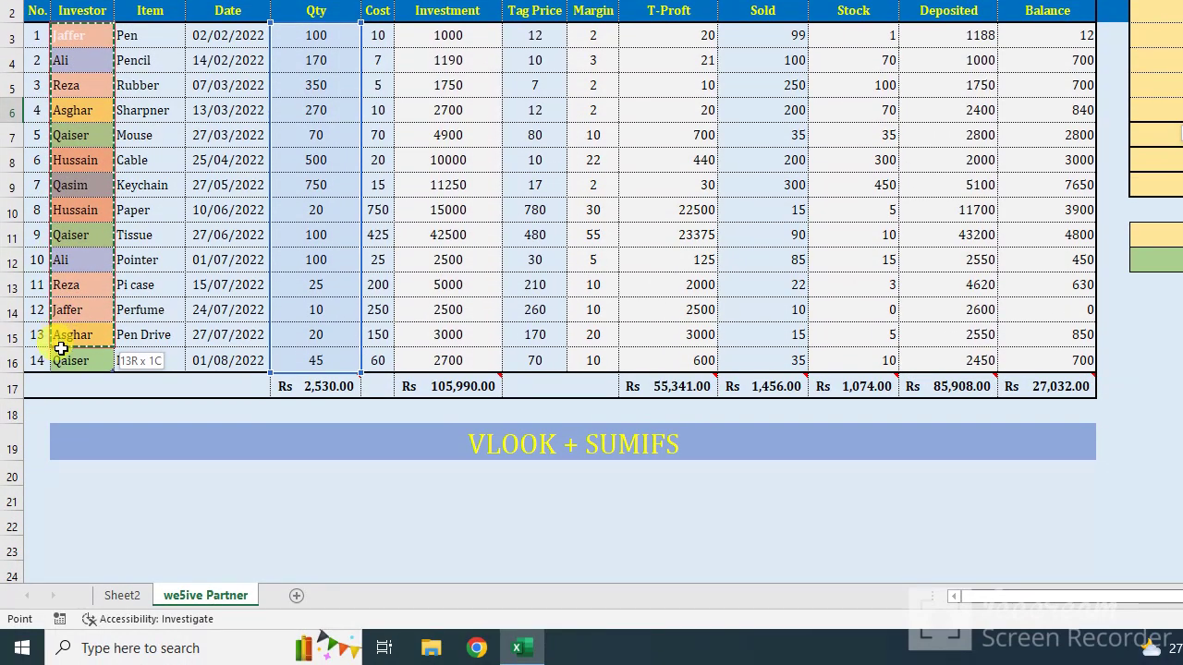
left_click_drag(63, 357, 63, 359)
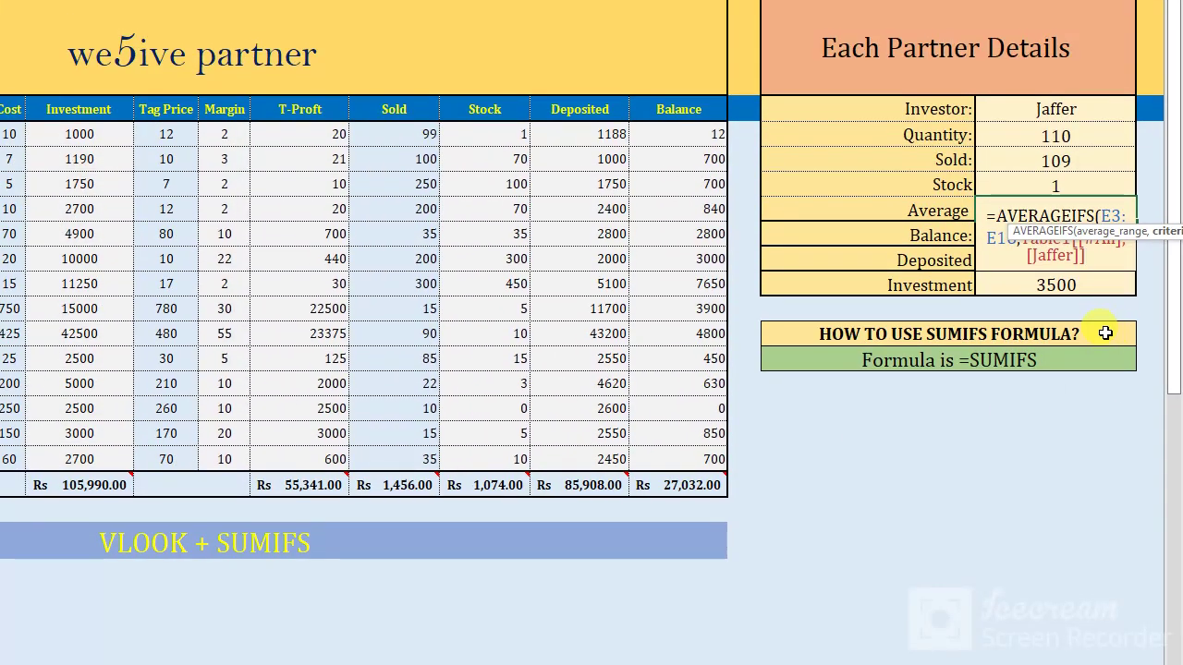
type(",")
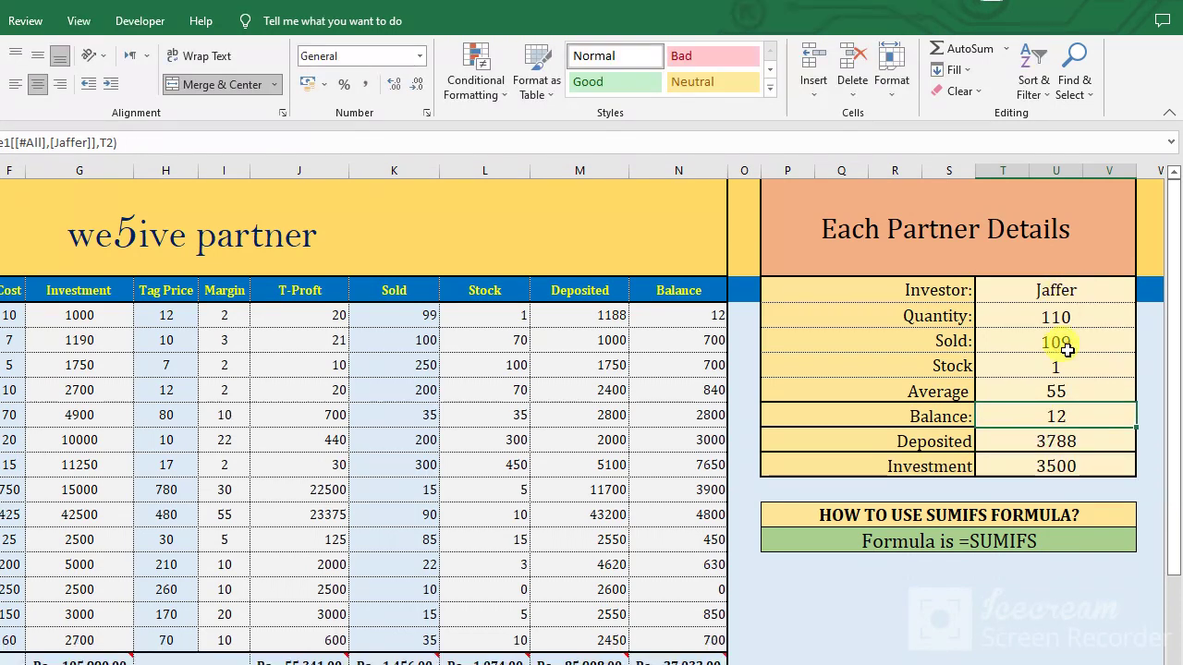
left_click(1067, 332)
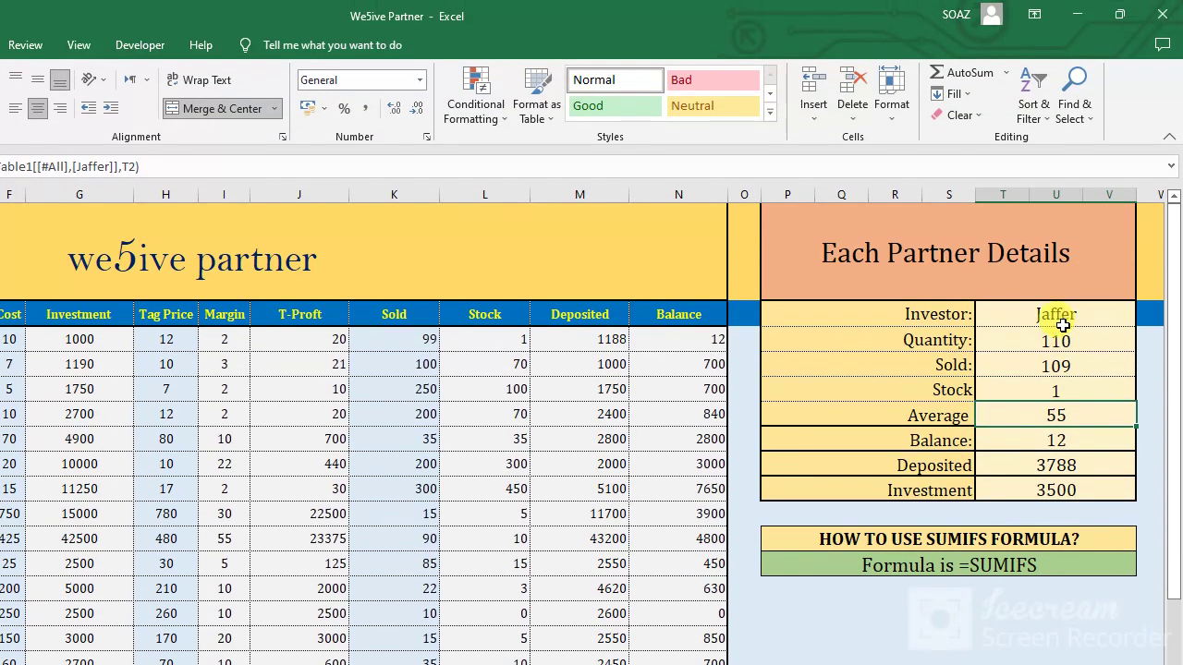
left_click_drag(1064, 229, 1026, 381)
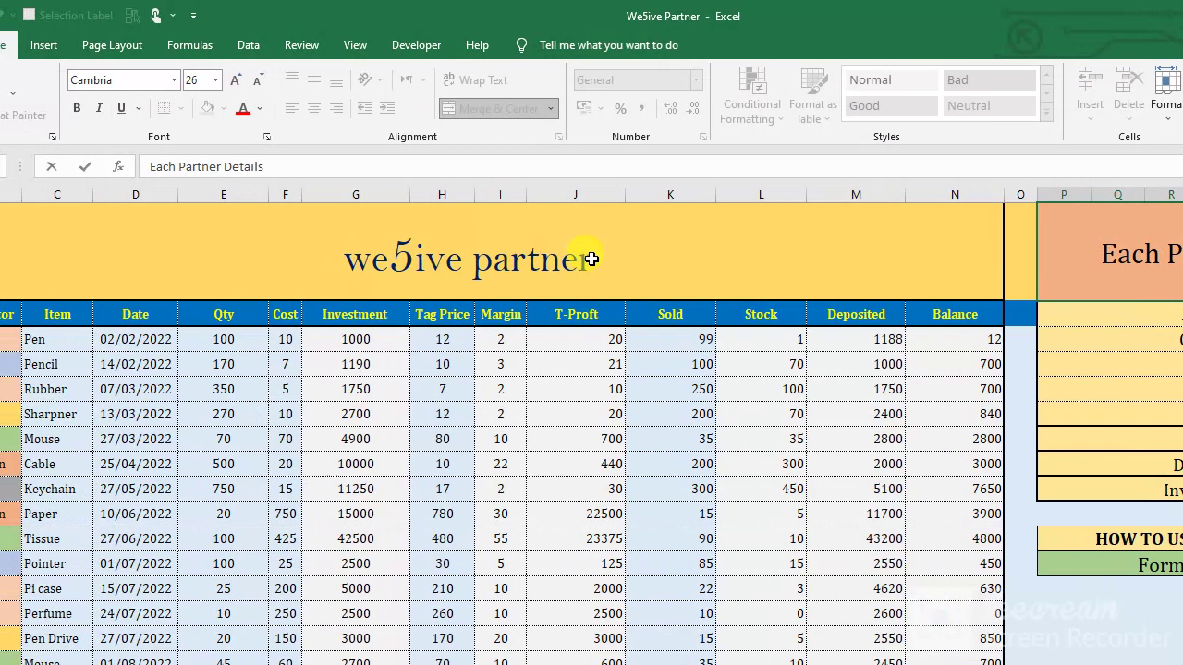
double_click(684, 257)
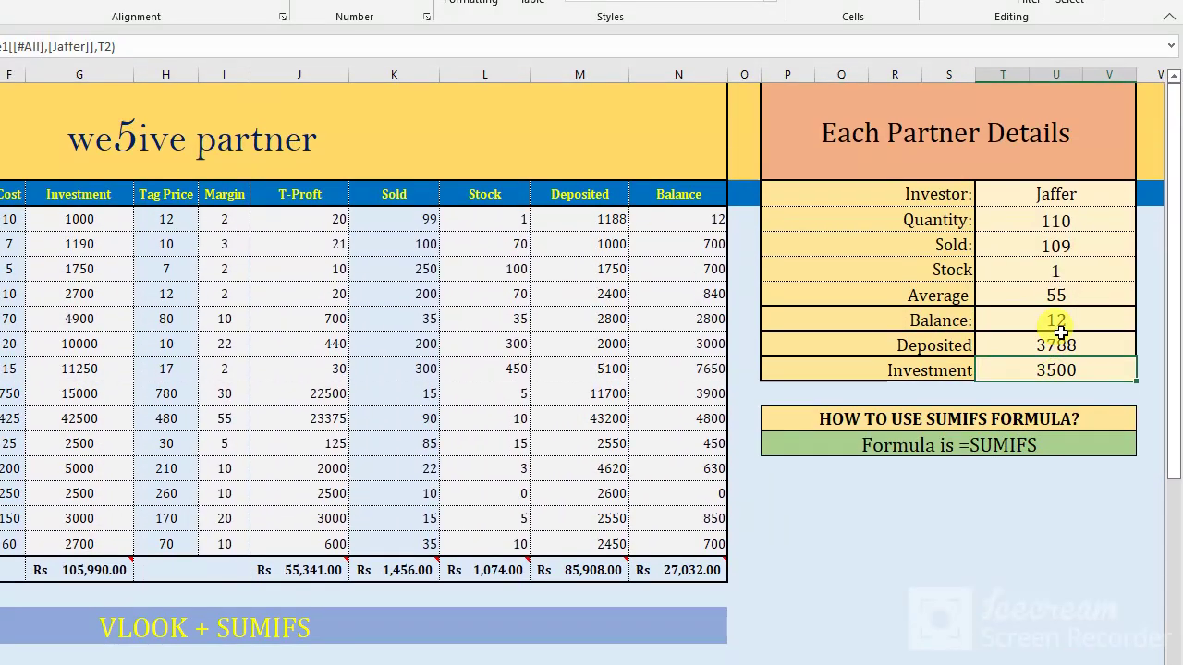
left_click(1058, 333)
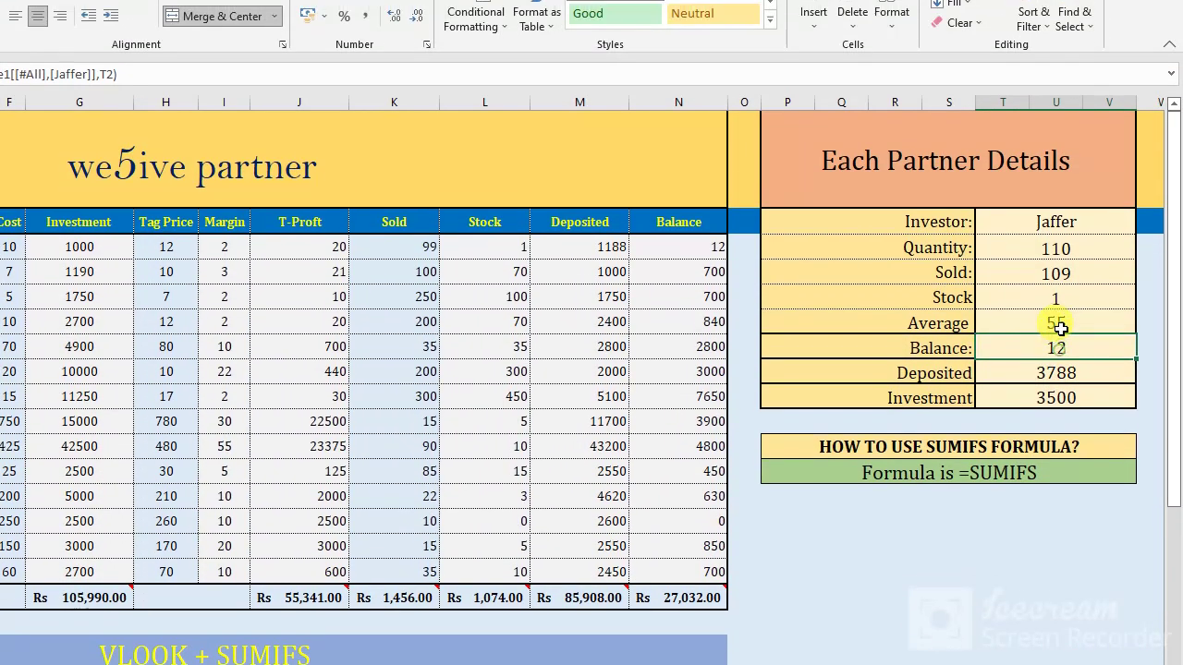